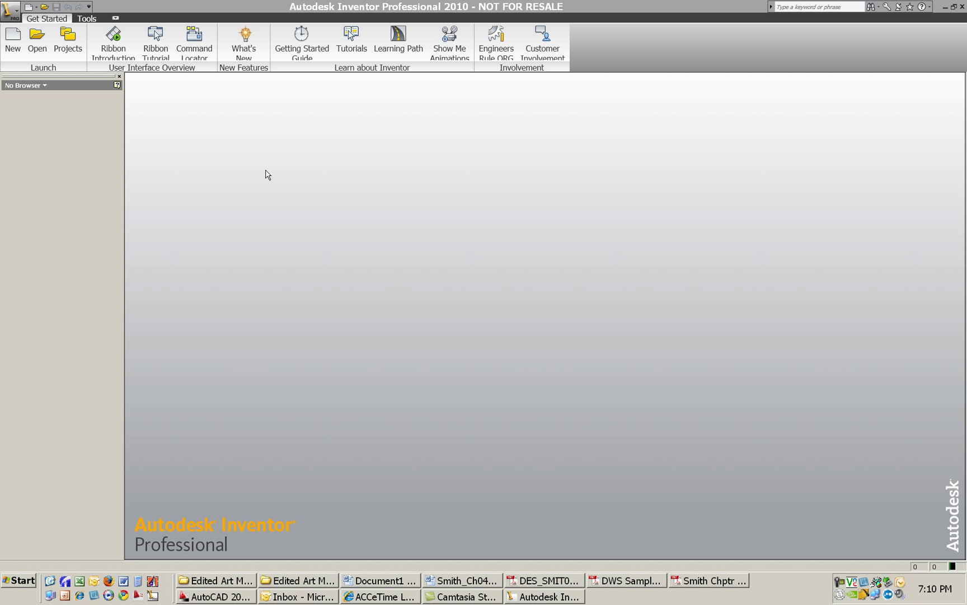
# Step: Create a new empty assembly from the Standard.iam template
pyautogui.click(13, 43)
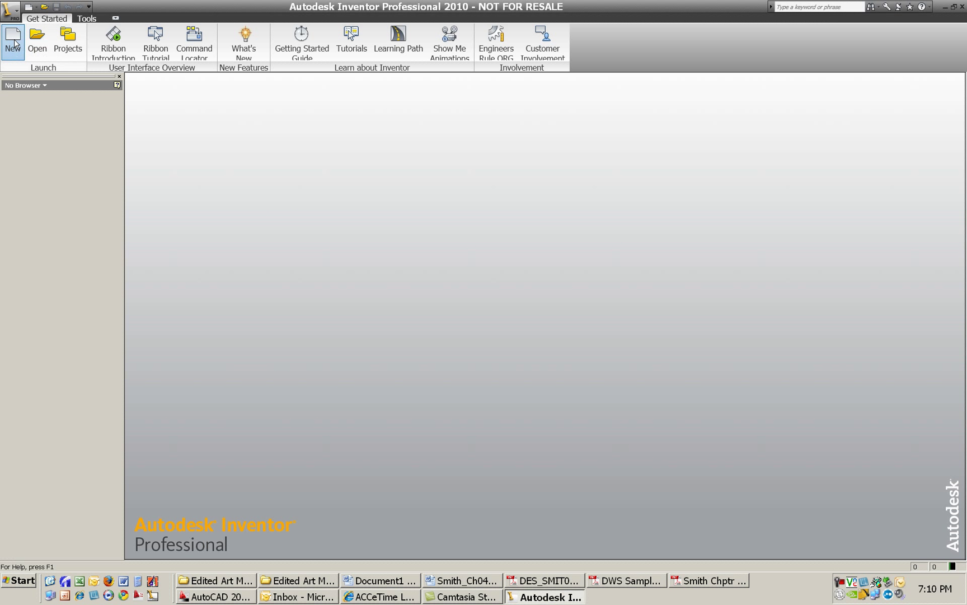
pyautogui.click(473, 233)
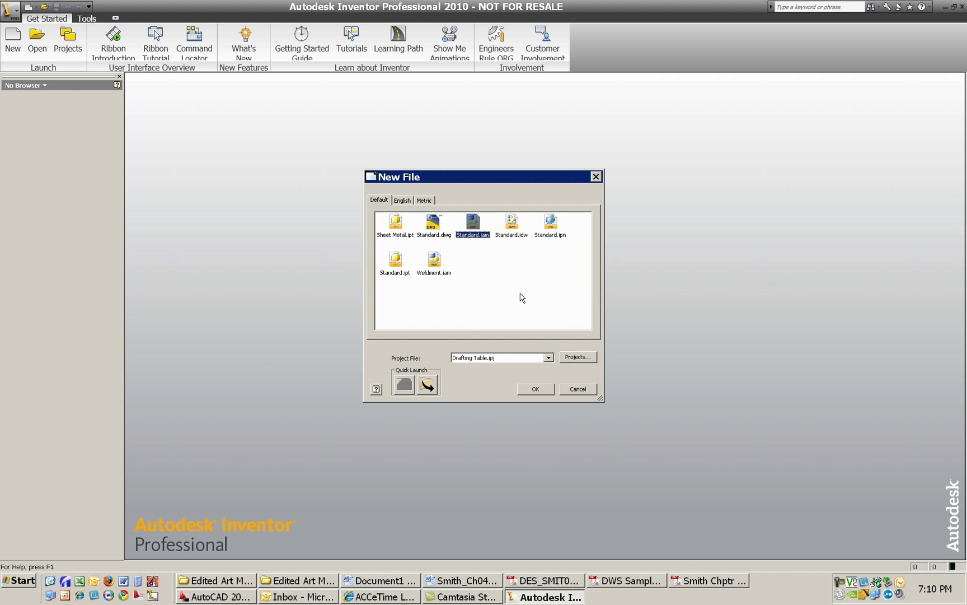
pyautogui.click(536, 390)
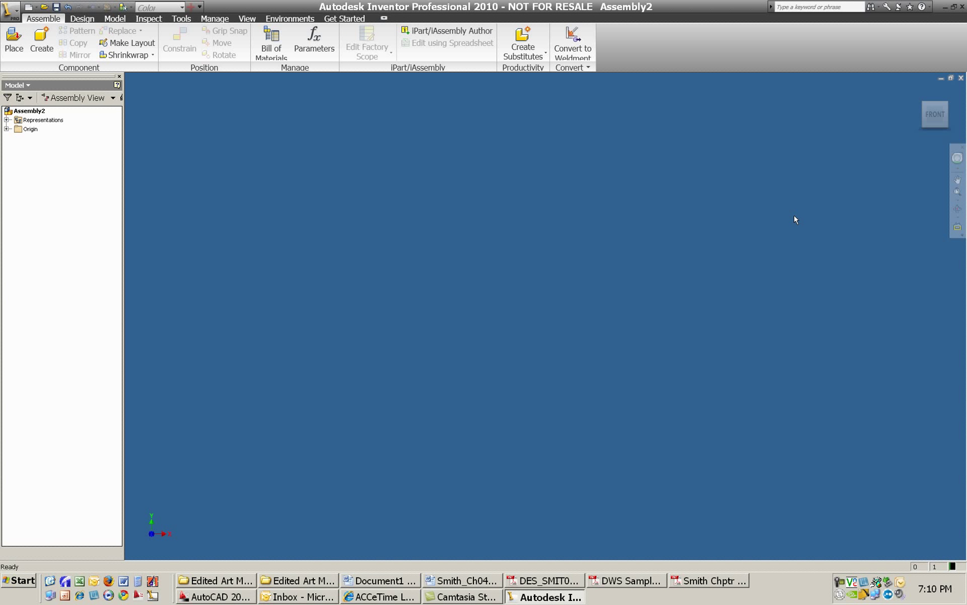
# Step: Place two Base Side.ipt instances in the assembly and pan so both are visible
pyautogui.click(14, 43)
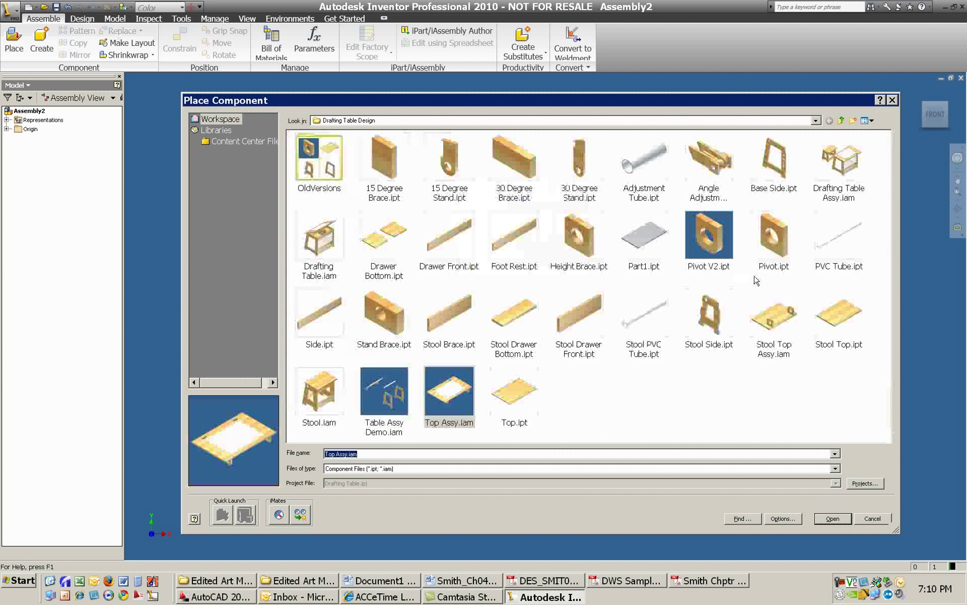
pyautogui.moveTo(565, 321)
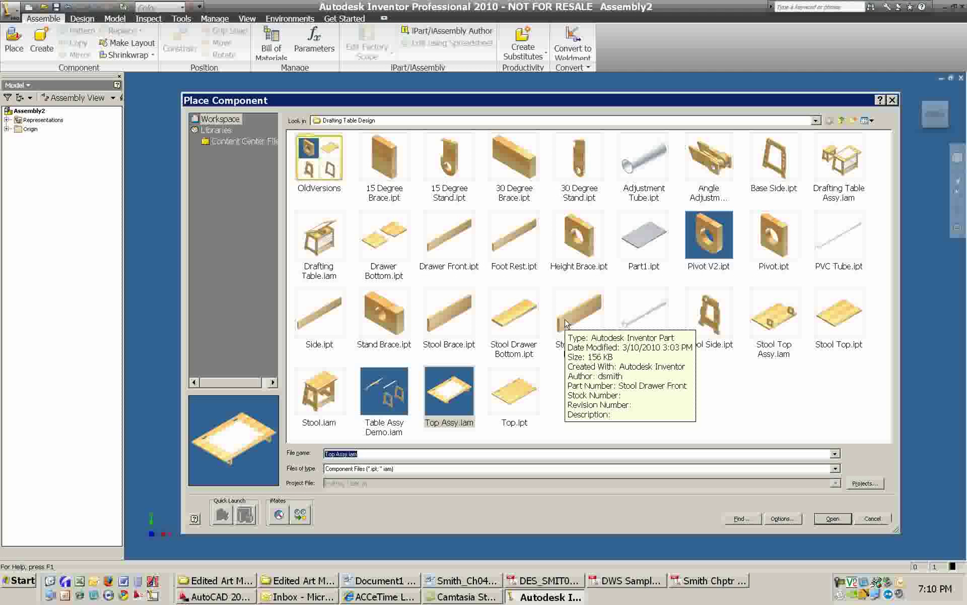
pyautogui.click(784, 163)
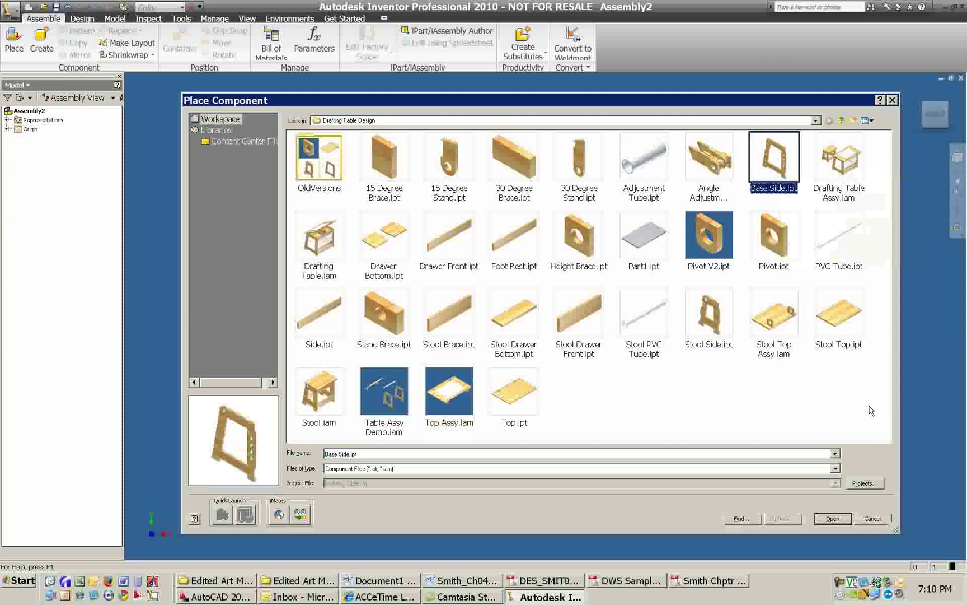
pyautogui.click(832, 518)
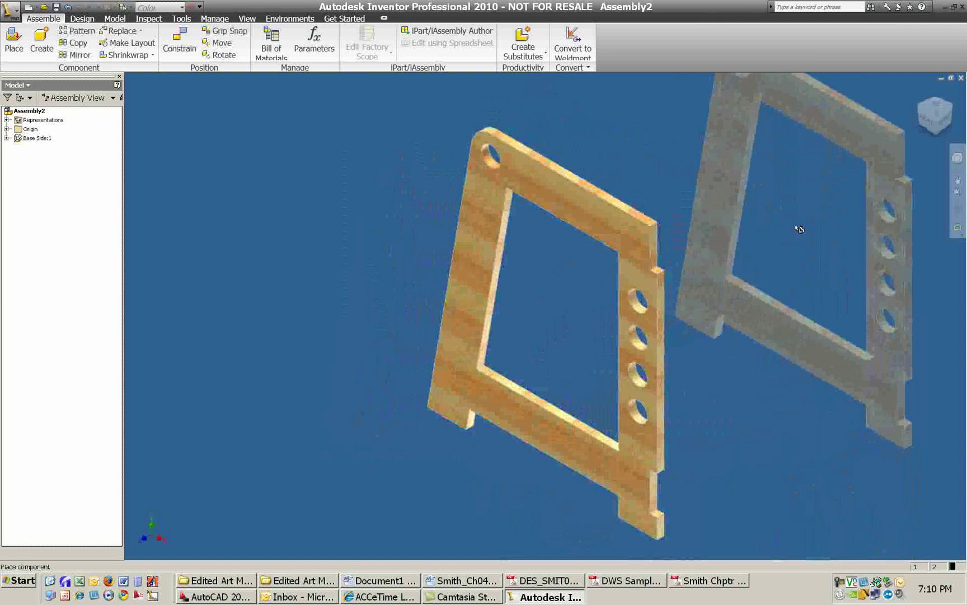
pyautogui.click(813, 236)
pyautogui.rightClick(812, 234)
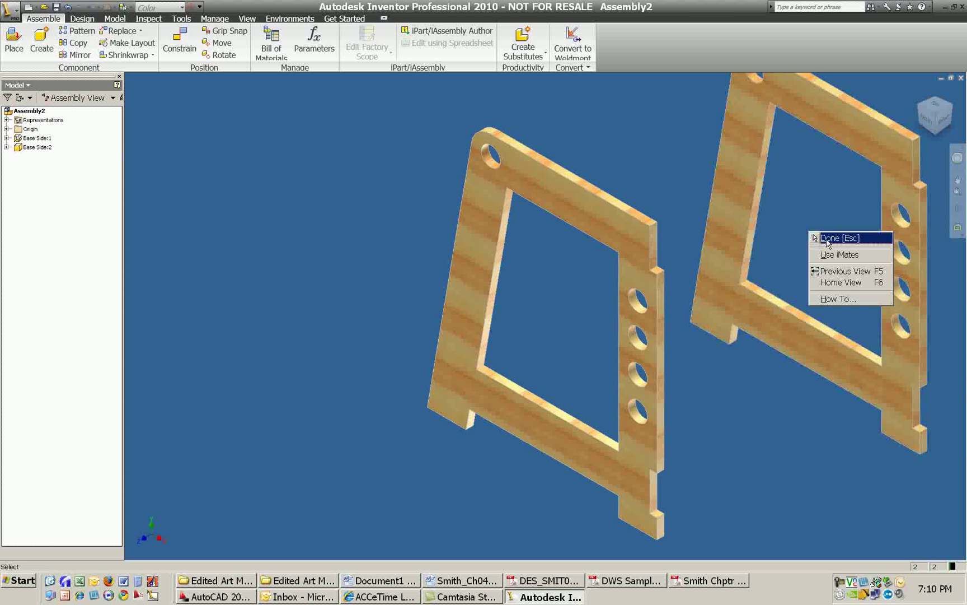
pyautogui.click(825, 253)
pyautogui.moveTo(732, 418); pyautogui.dragTo(534, 426)
pyautogui.press('Escape')
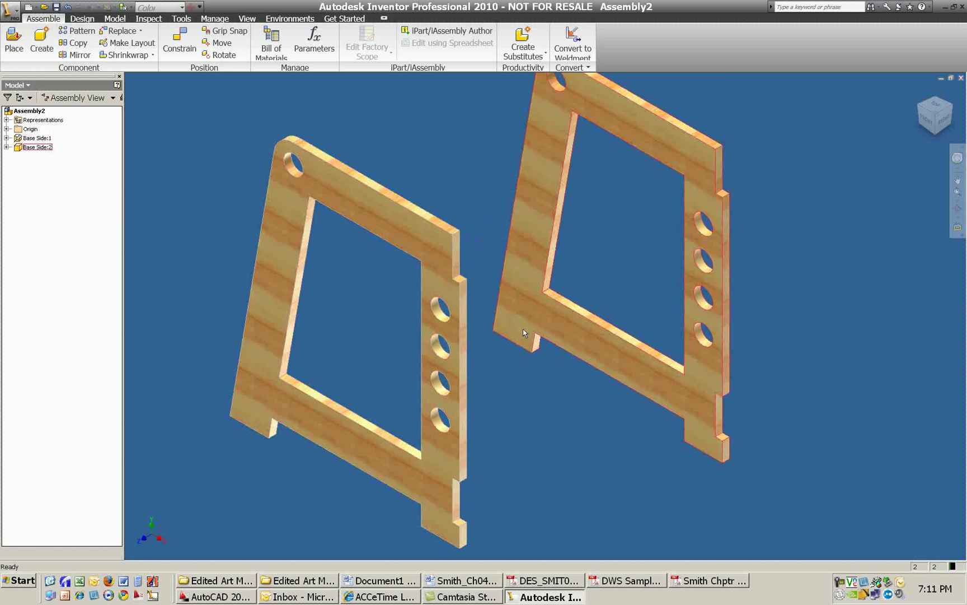
# Step: Add a flush Mate constraint between the two base sides' top faces
pyautogui.click(178, 40)
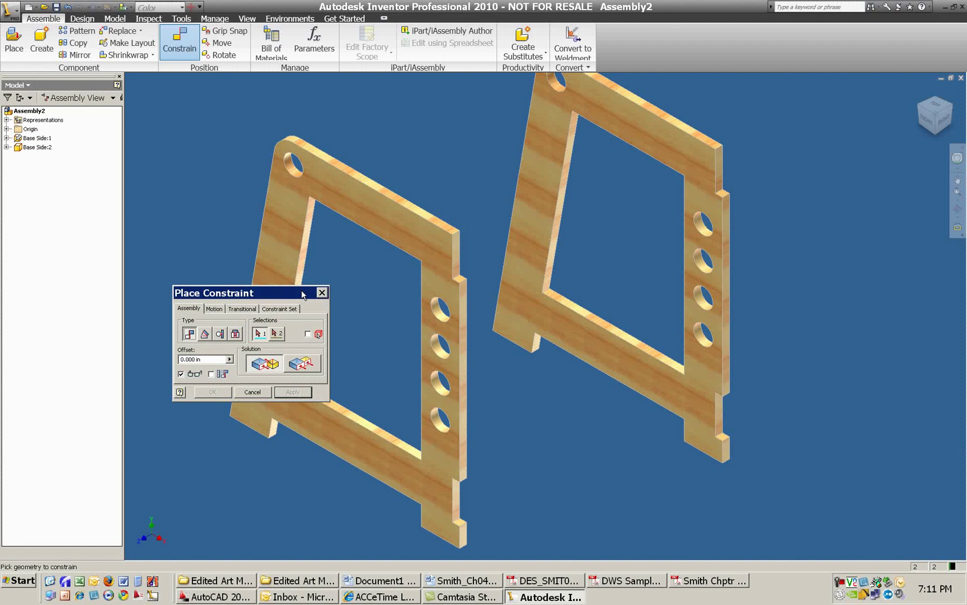
pyautogui.moveTo(302, 293); pyautogui.dragTo(270, 280)
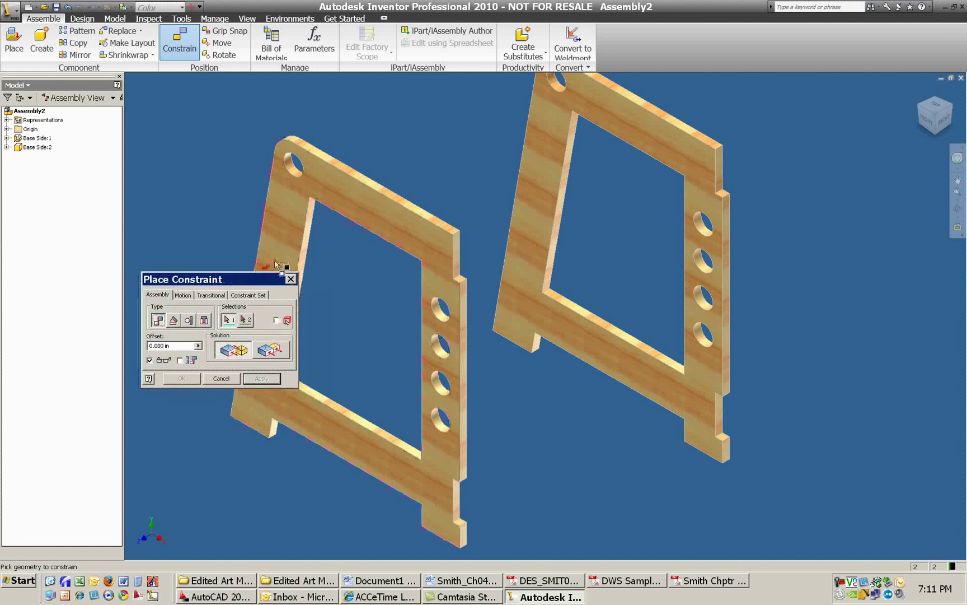
pyautogui.click(269, 350)
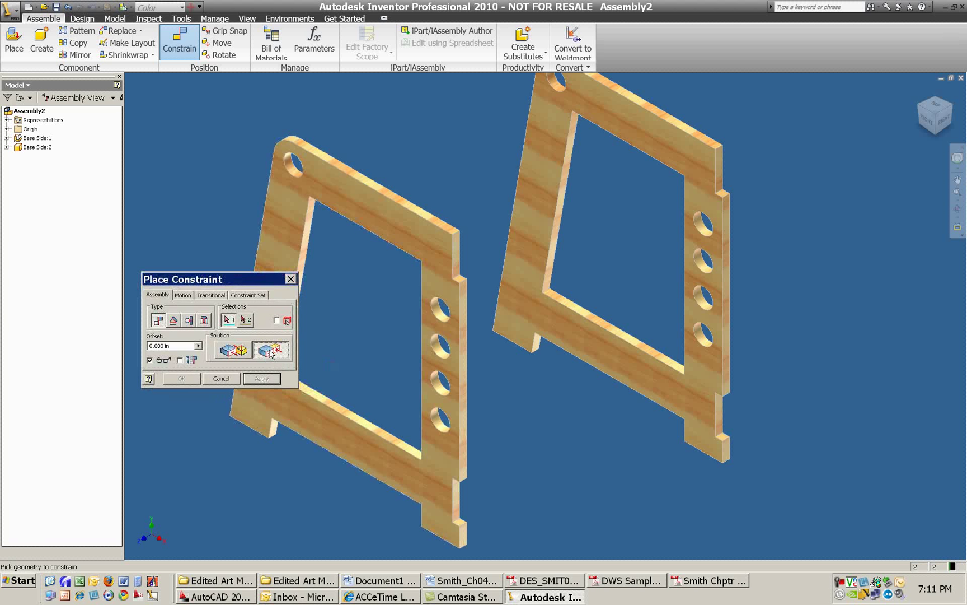
pyautogui.click(406, 205)
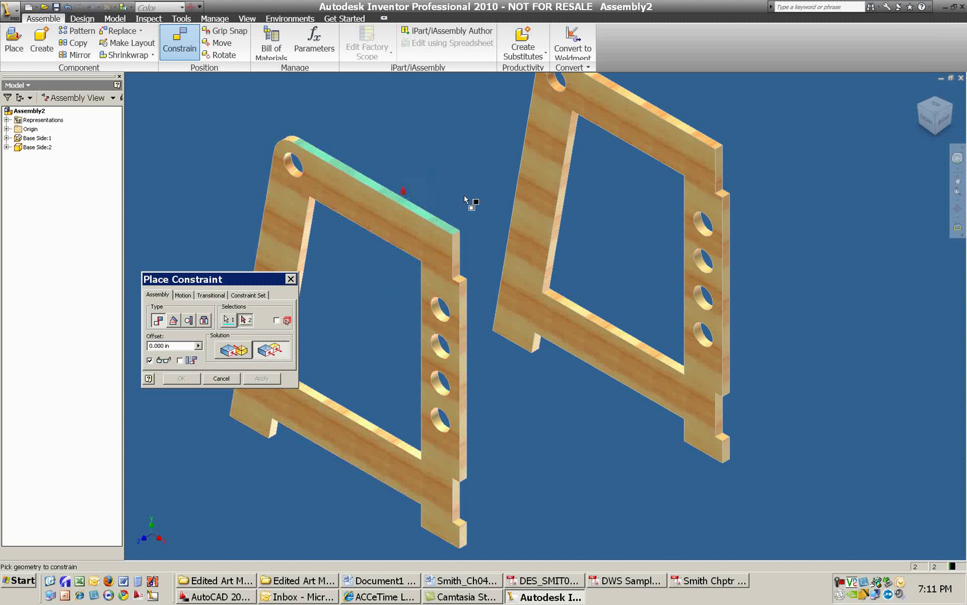
pyautogui.click(698, 138)
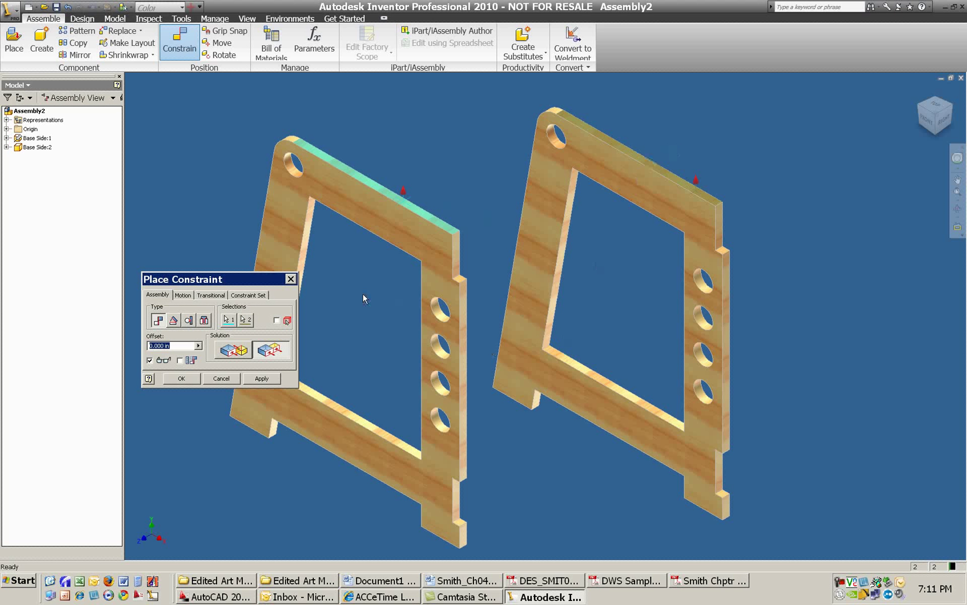
pyautogui.click(273, 383)
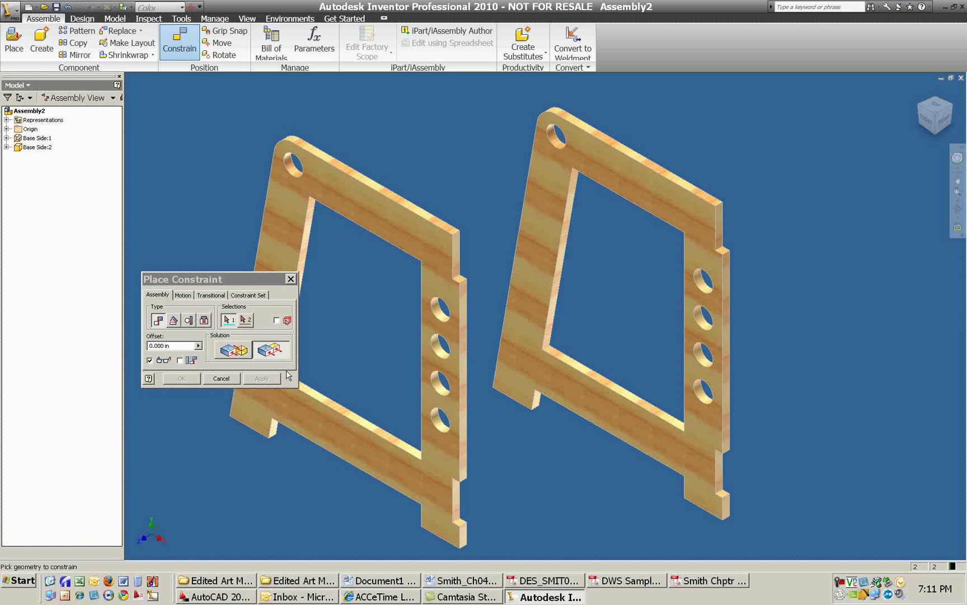
# Step: Make the two base sides' leg end faces flush with a second Mate constraint
pyautogui.click(465, 537)
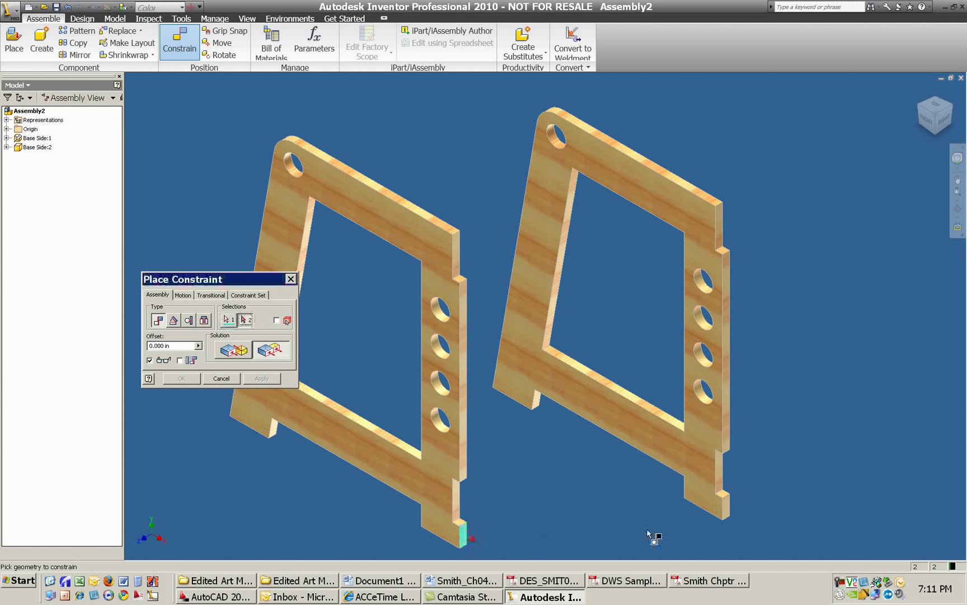
pyautogui.click(728, 508)
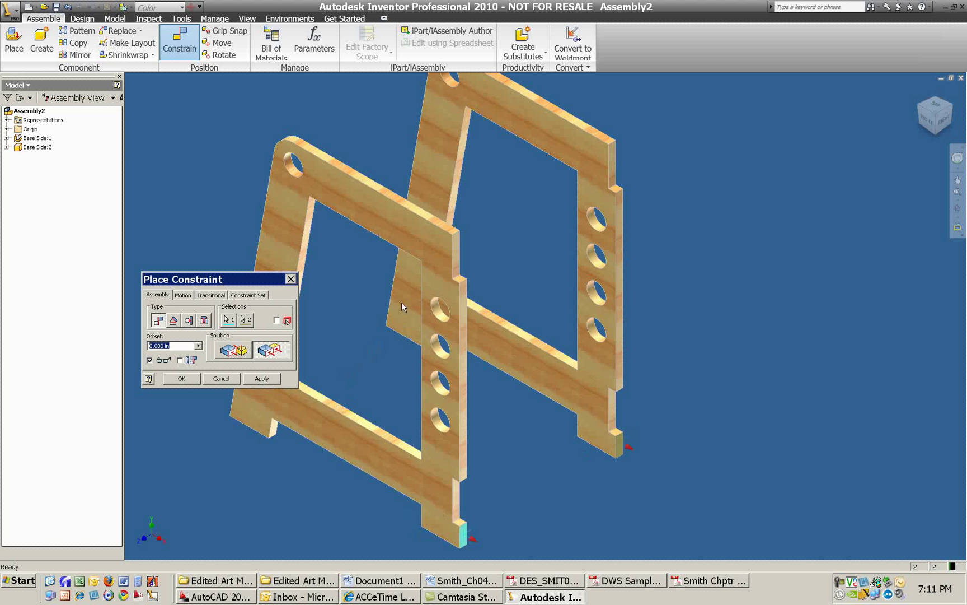
pyautogui.click(273, 381)
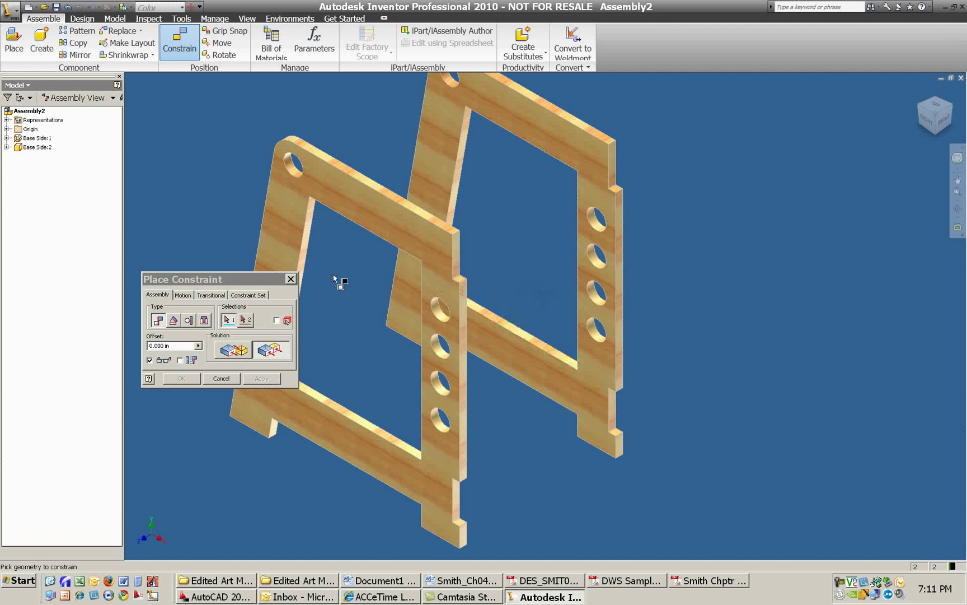
pyautogui.moveTo(242, 285); pyautogui.dragTo(234, 270)
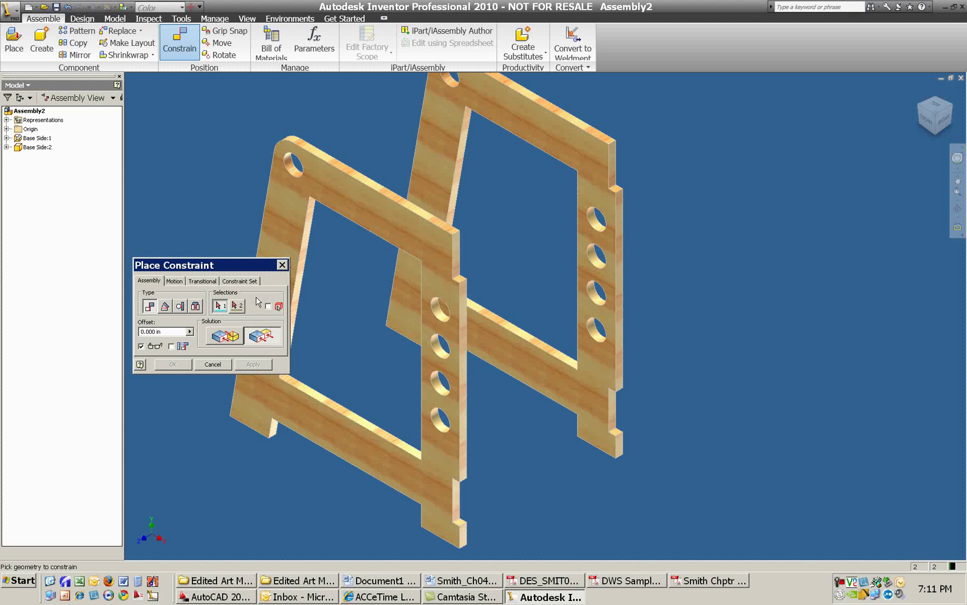
# Step: Mate the two frames' faces flush with a -29.25 offset, then close the constraint dialog
pyautogui.click(279, 333)
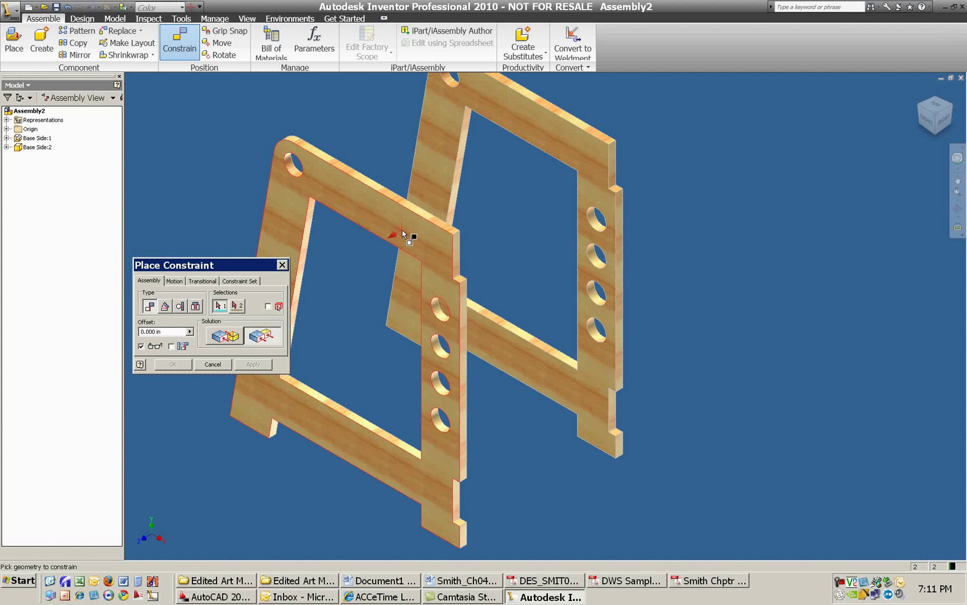
pyautogui.click(402, 231)
pyautogui.click(440, 168)
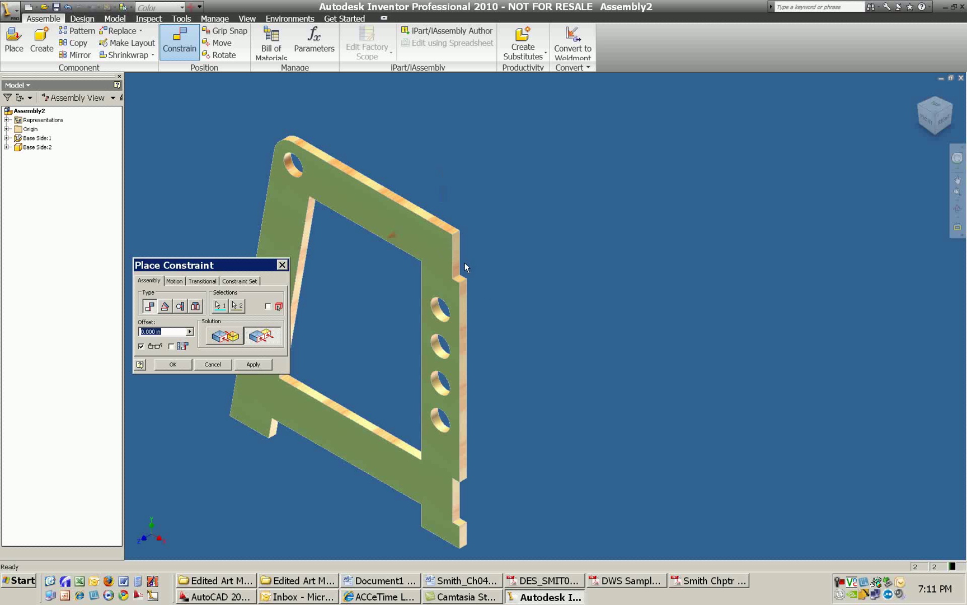
pyautogui.scroll(-3, 485, 287)
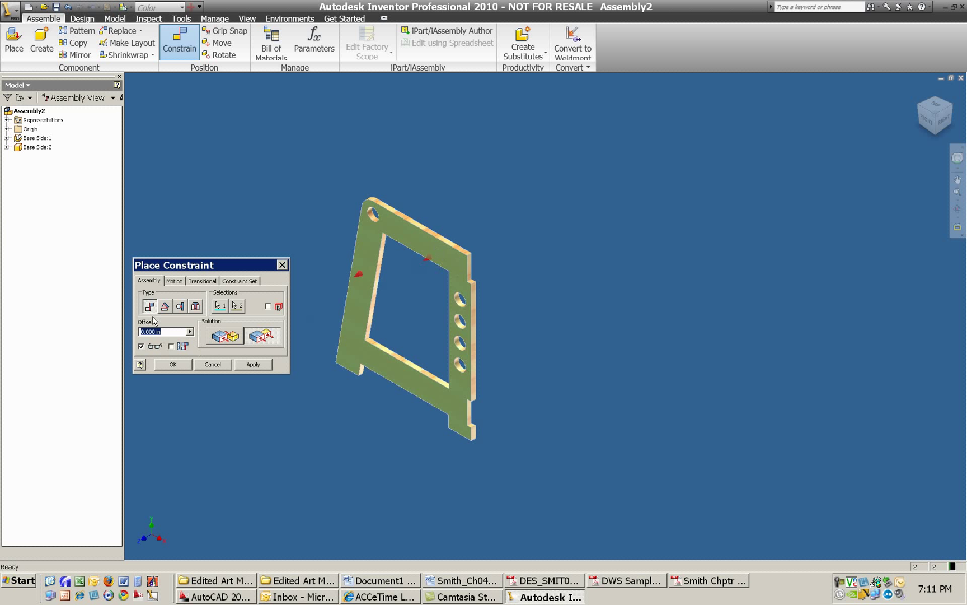
pyautogui.moveTo(230, 270); pyautogui.dragTo(248, 220)
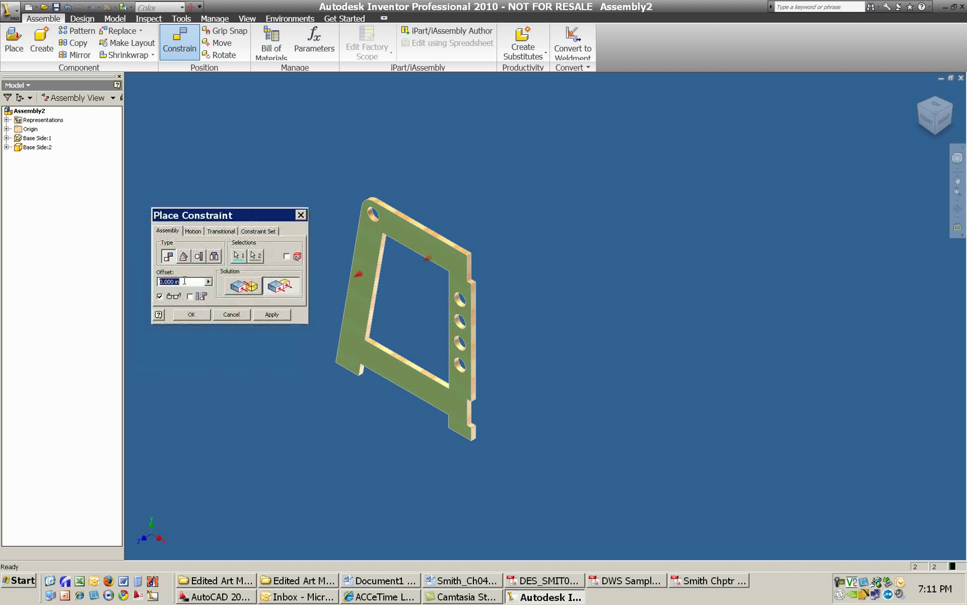
pyautogui.write('-29')
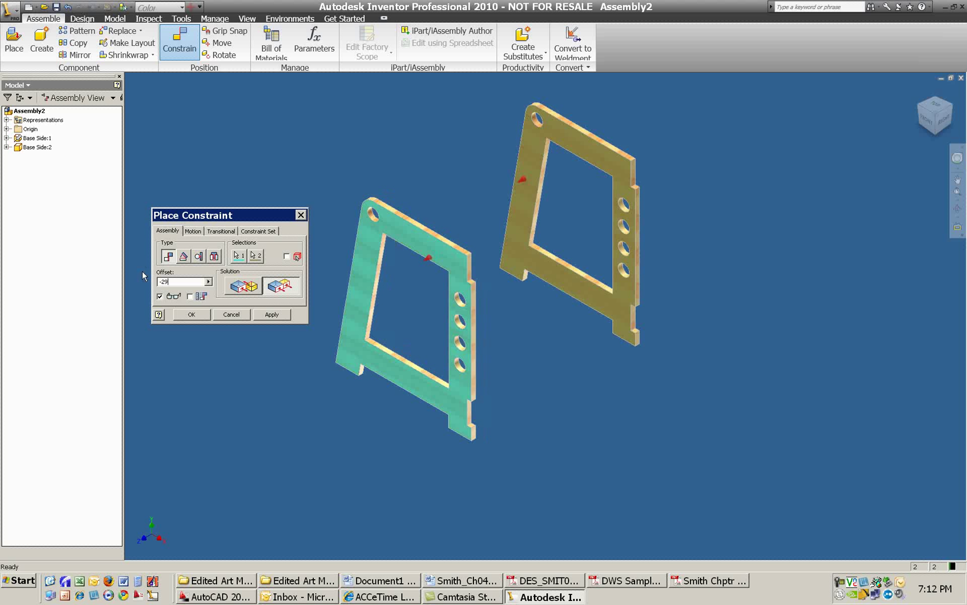
pyautogui.write('.25')
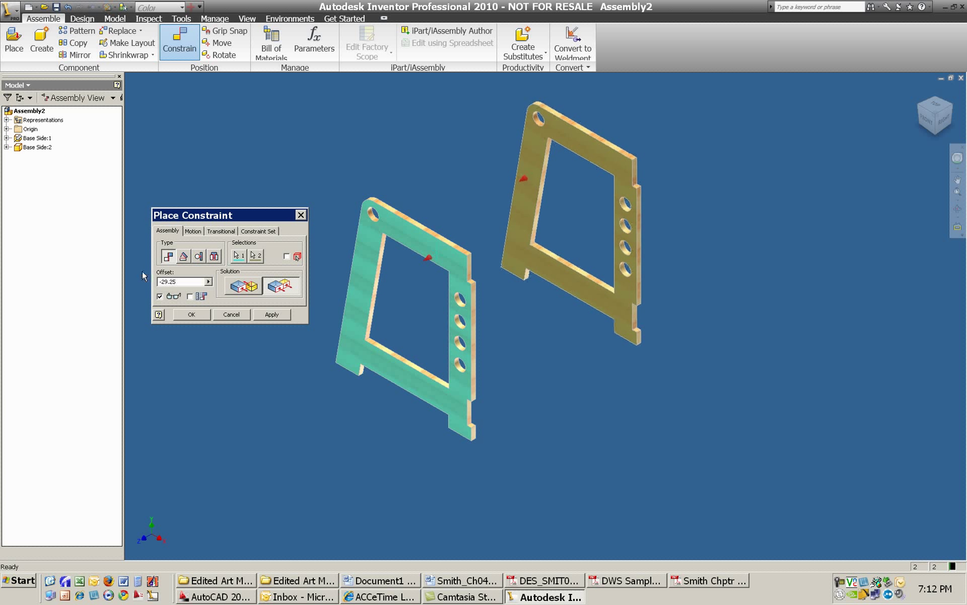
pyautogui.click(273, 315)
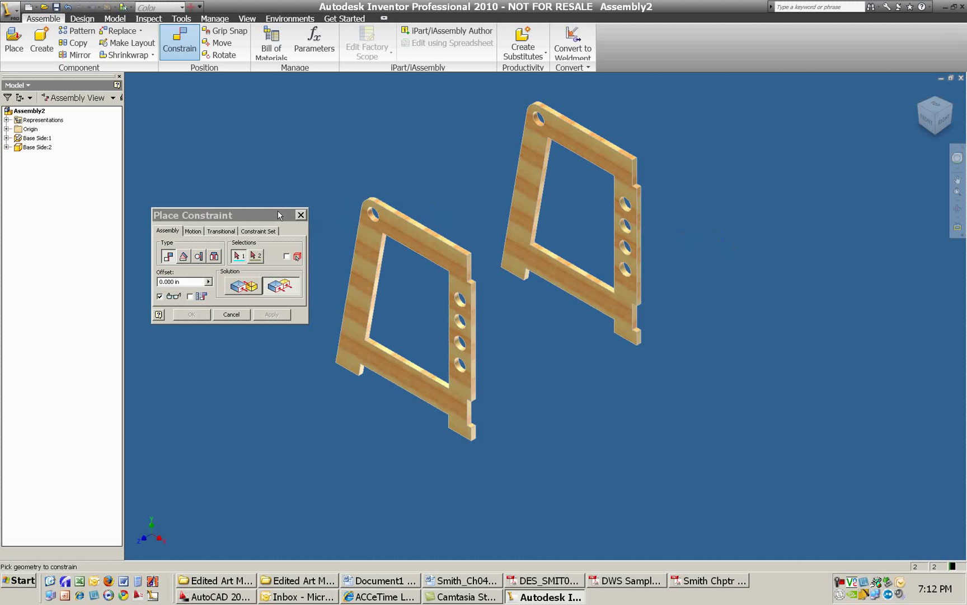
pyautogui.click(301, 216)
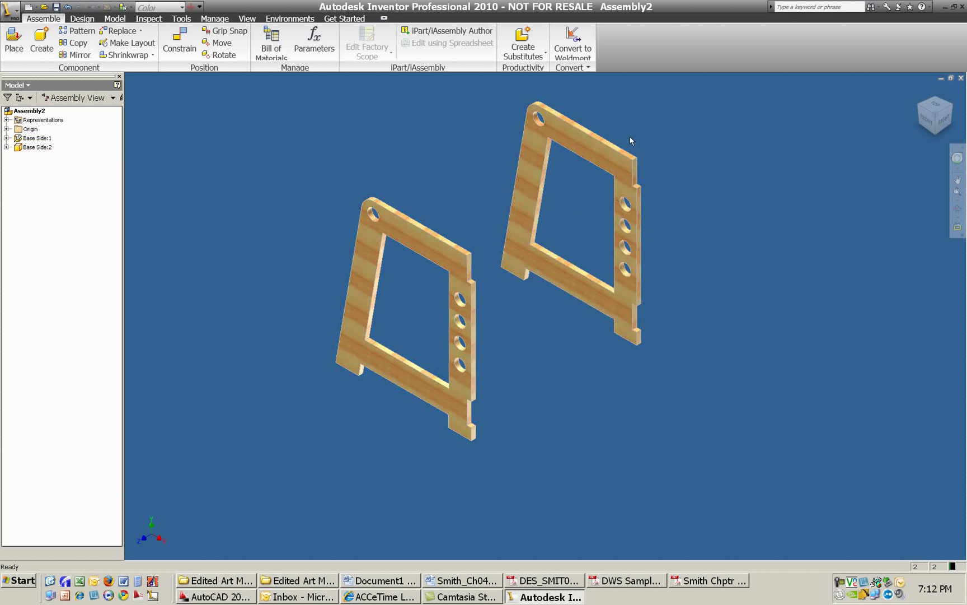
pyautogui.click(183, 20)
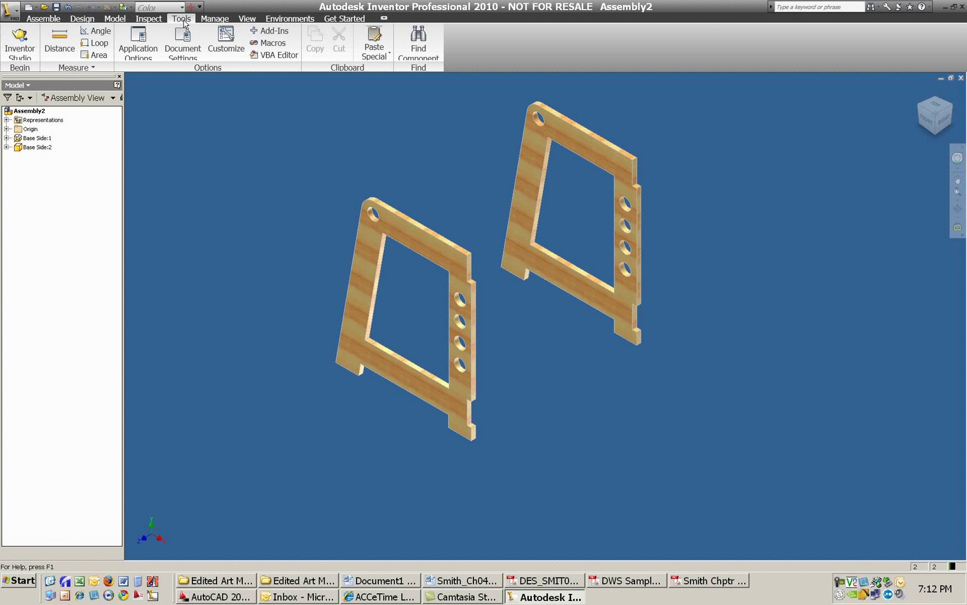
pyautogui.click(58, 44)
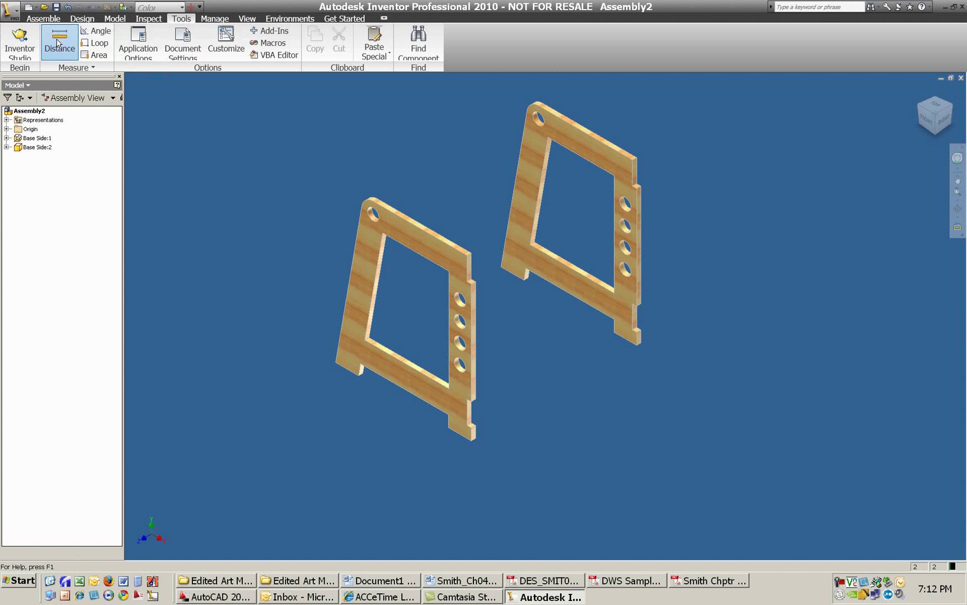
pyautogui.click(467, 255)
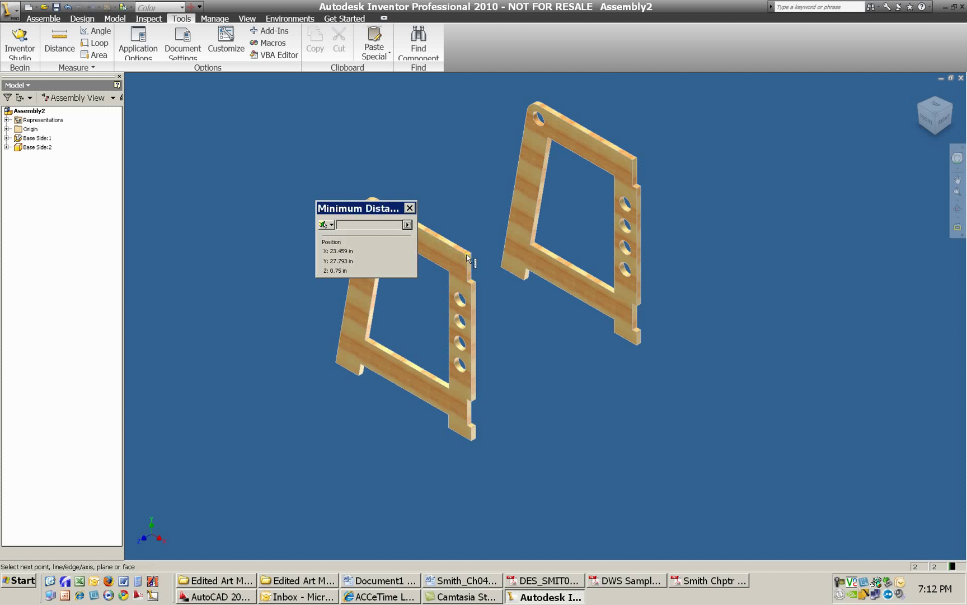
pyautogui.click(638, 157)
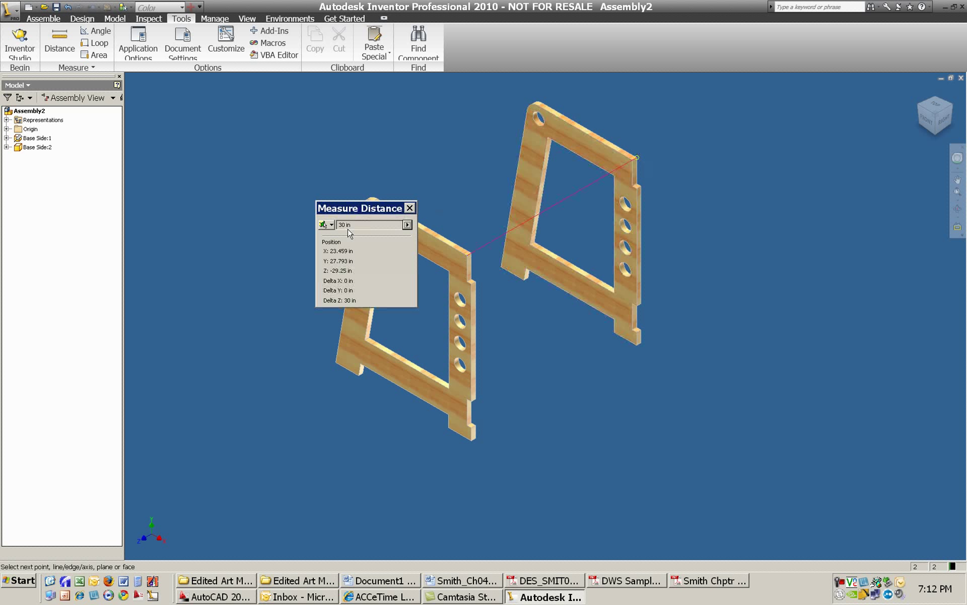
pyautogui.click(411, 209)
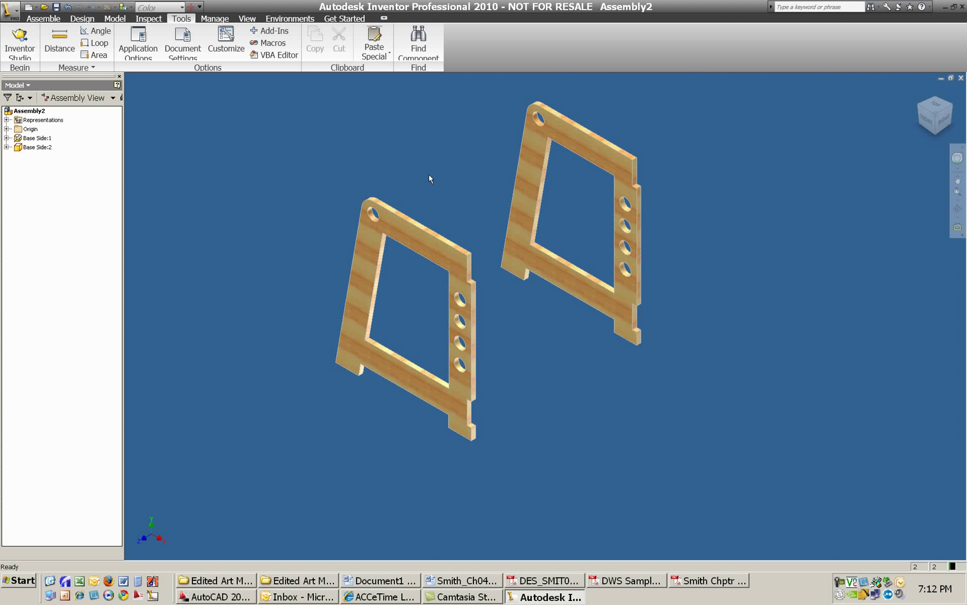
pyautogui.click(44, 19)
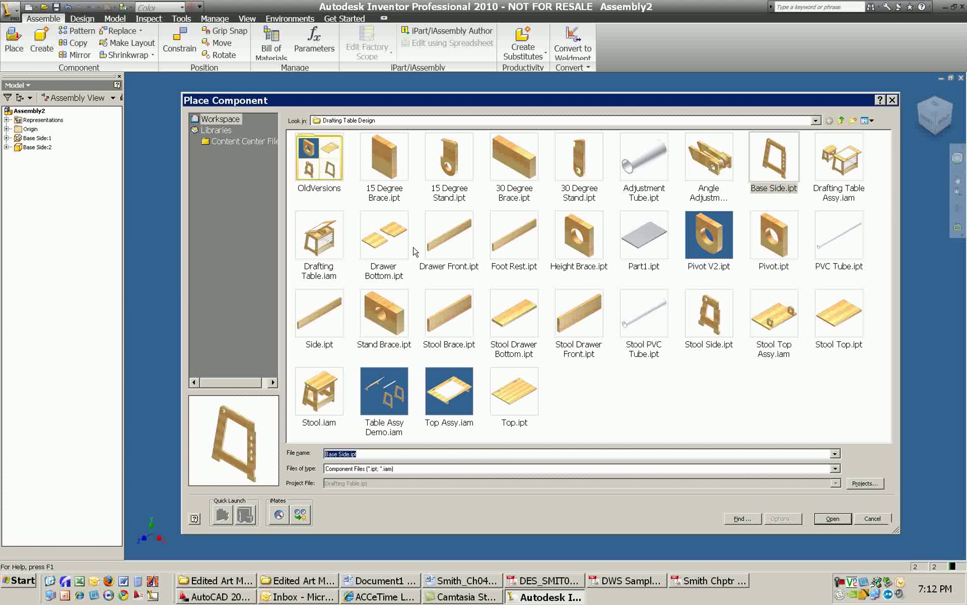
# Step: Place five PVC Tube.ipt instances, one above the left frame and four beside the frames
pyautogui.click(839, 239)
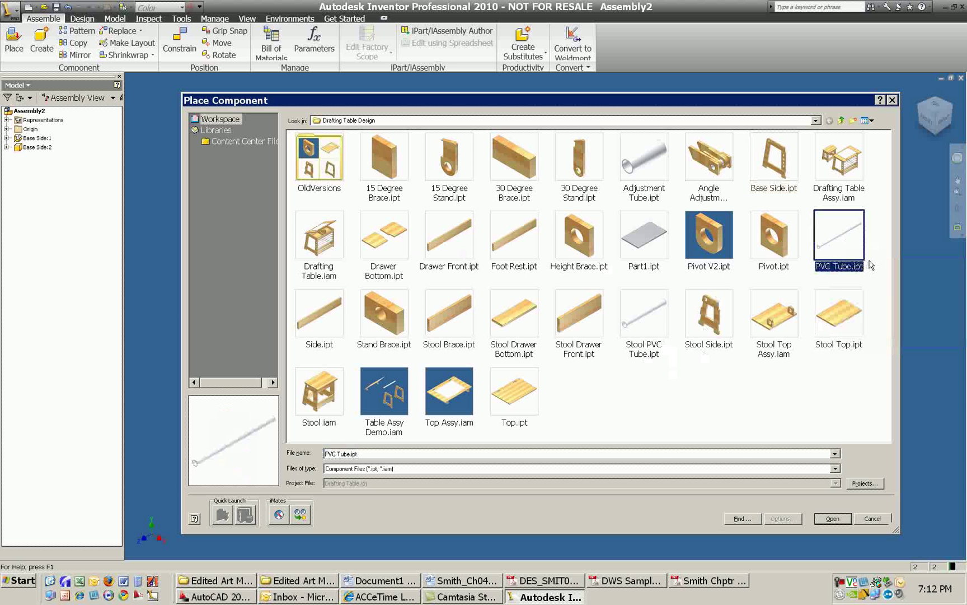
pyautogui.click(832, 518)
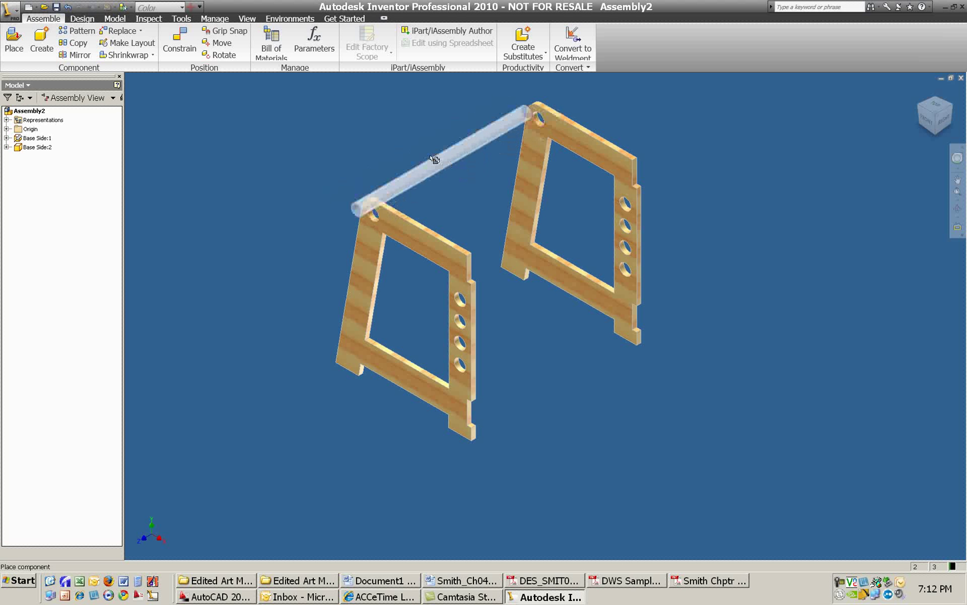
pyautogui.click(417, 152)
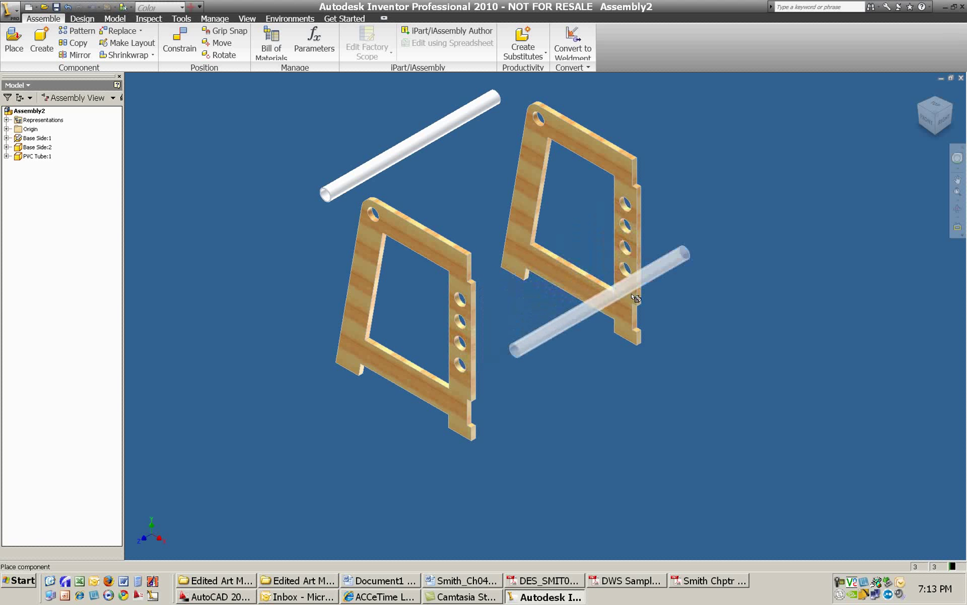
pyautogui.click(583, 276)
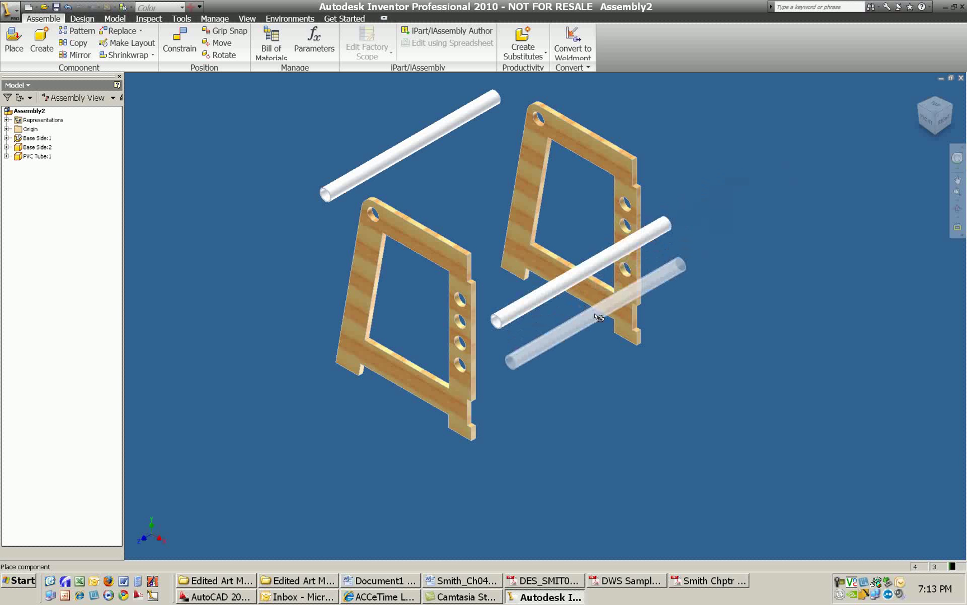
pyautogui.click(589, 316)
pyautogui.click(594, 358)
pyautogui.click(595, 394)
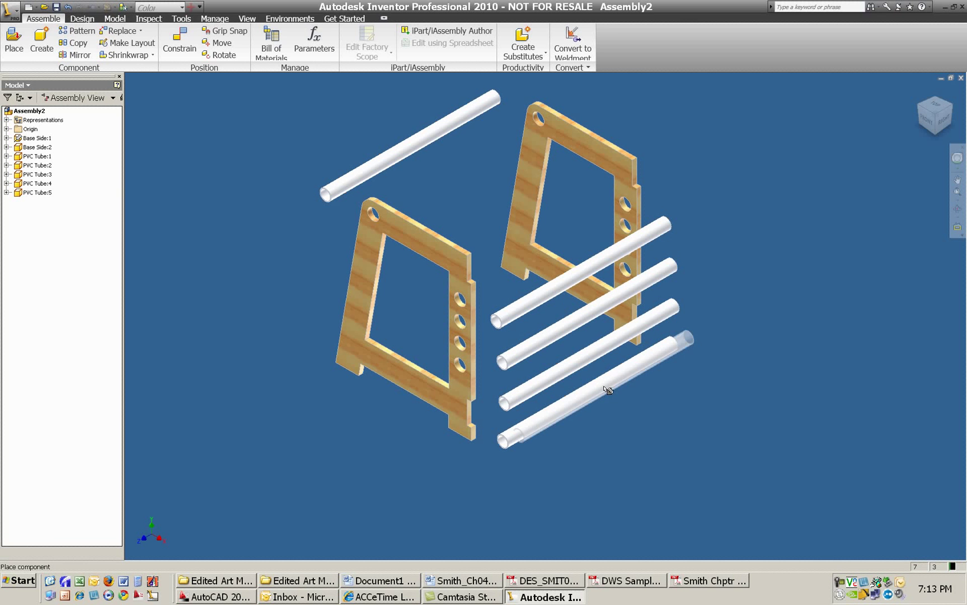
pyautogui.rightClick(604, 384)
pyautogui.click(624, 391)
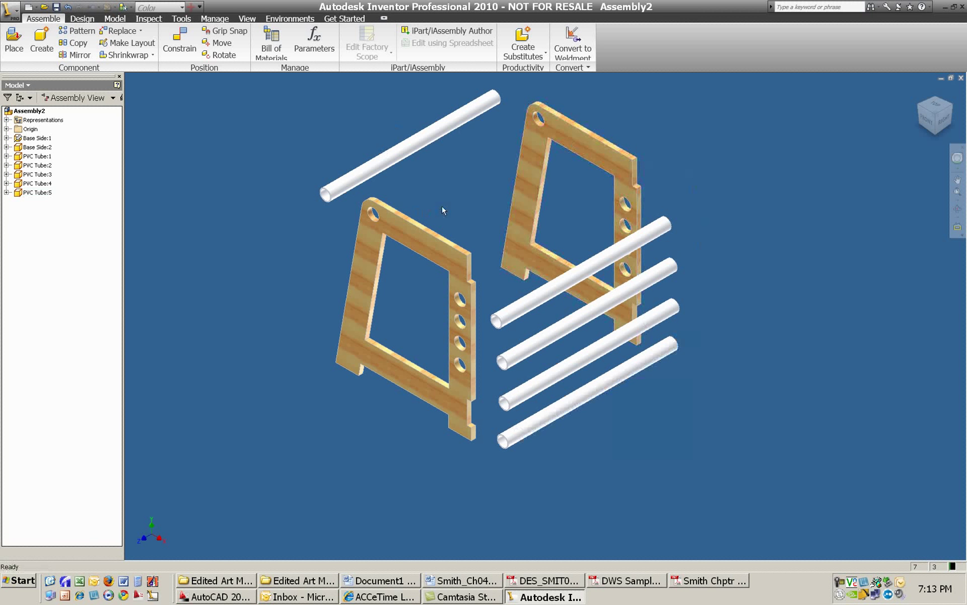
pyautogui.scroll(1, 453, 198)
# Step: Start an Insert constraint using the Aligned solution
pyautogui.moveTo(458, 190); pyautogui.dragTo(483, 243, button='middle')
pyautogui.click(180, 45)
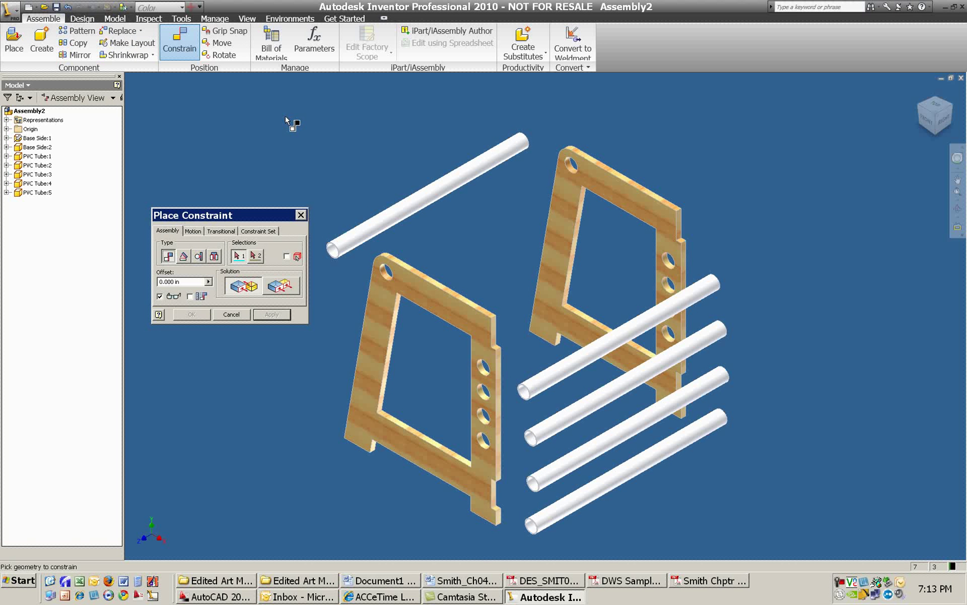
pyautogui.click(214, 257)
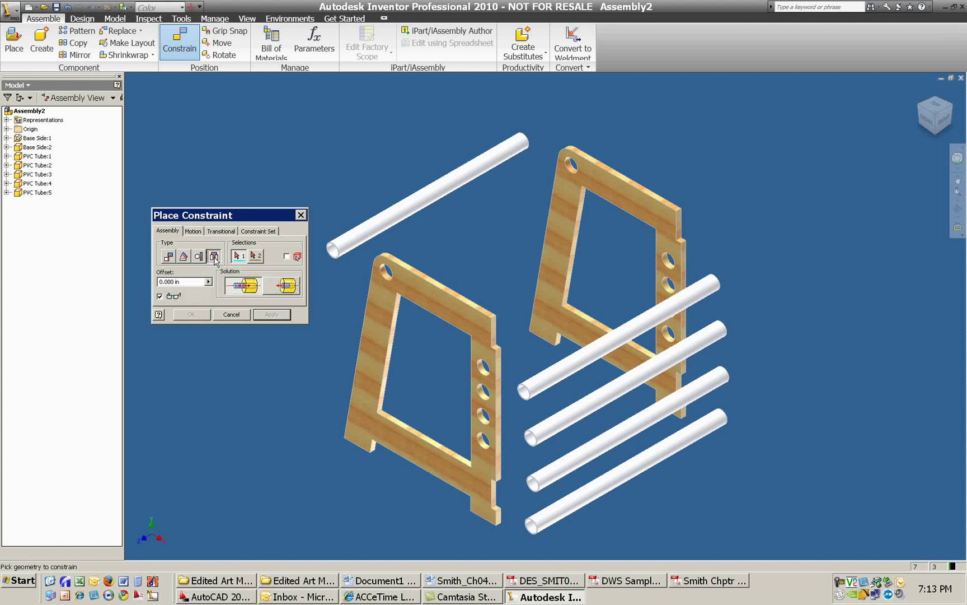
pyautogui.click(287, 285)
pyautogui.scroll(-2, 380, 265)
pyautogui.scroll(6, 383, 255)
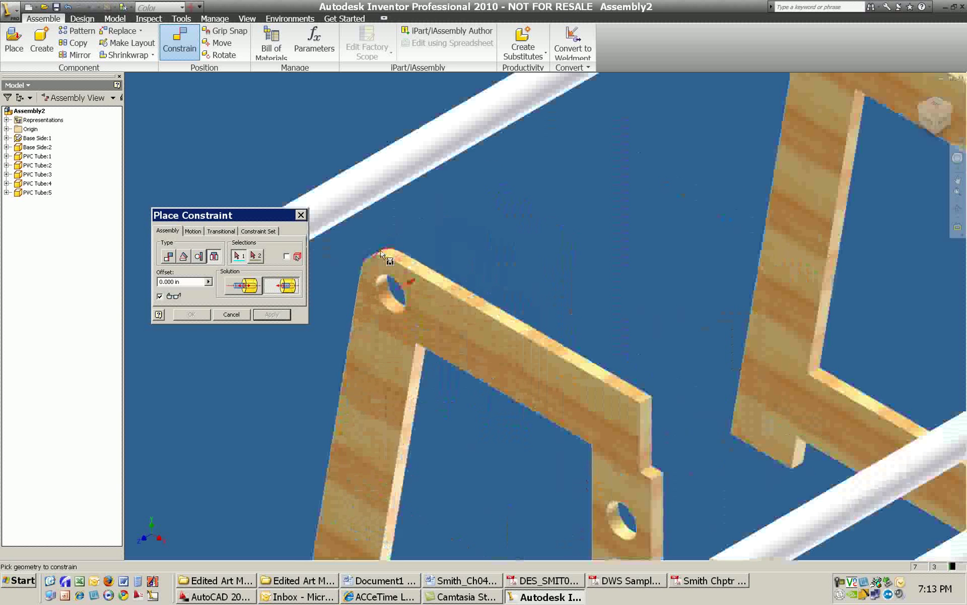
pyautogui.scroll(-3, 381, 253)
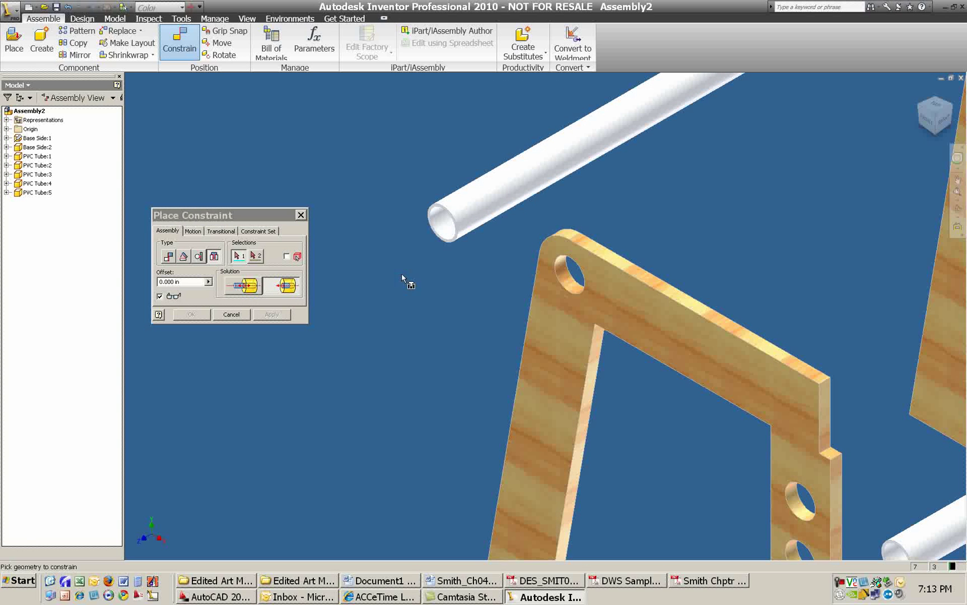
pyautogui.scroll(2, 465, 227)
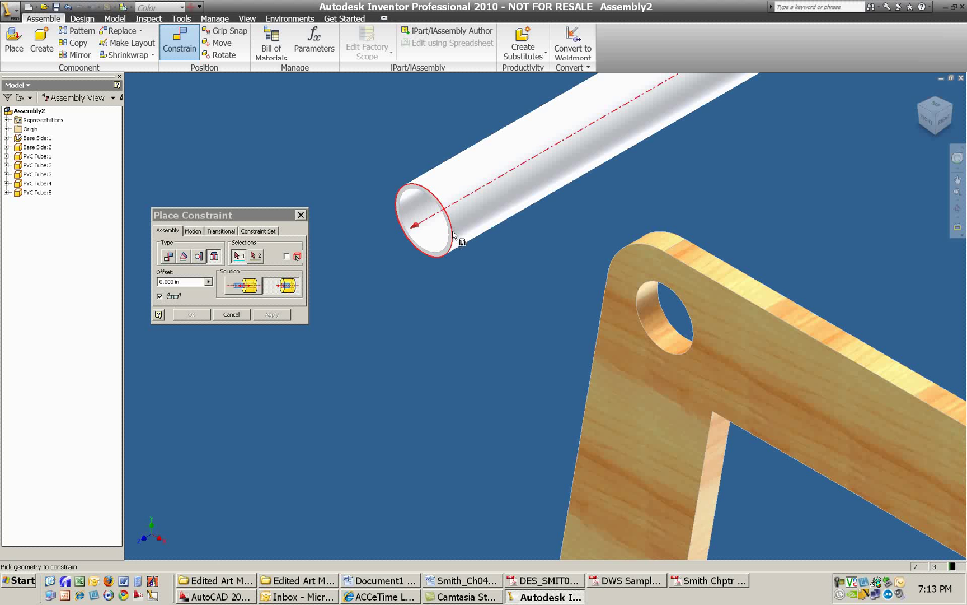
# Step: Select the PVC tube's end rim and the left base side's top hole edge
pyautogui.click(452, 231)
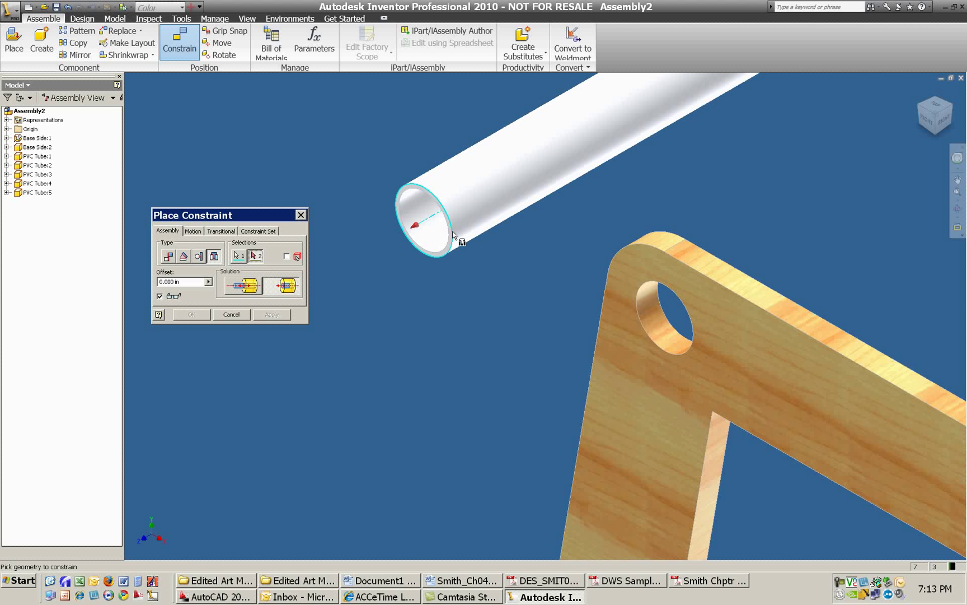
pyautogui.click(688, 313)
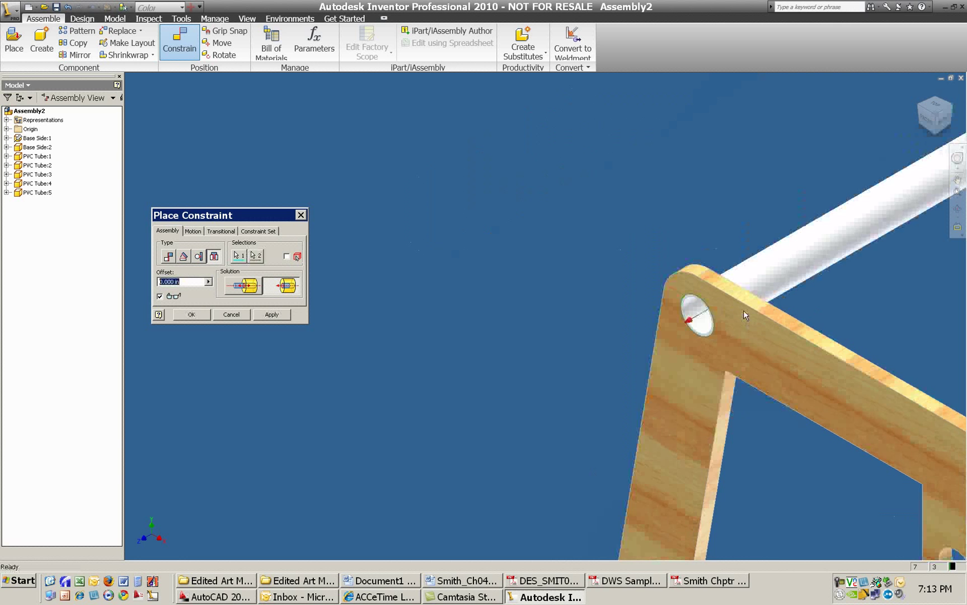
pyautogui.scroll(2, 744, 310)
pyautogui.moveTo(847, 285); pyautogui.dragTo(526, 250, button='middle')
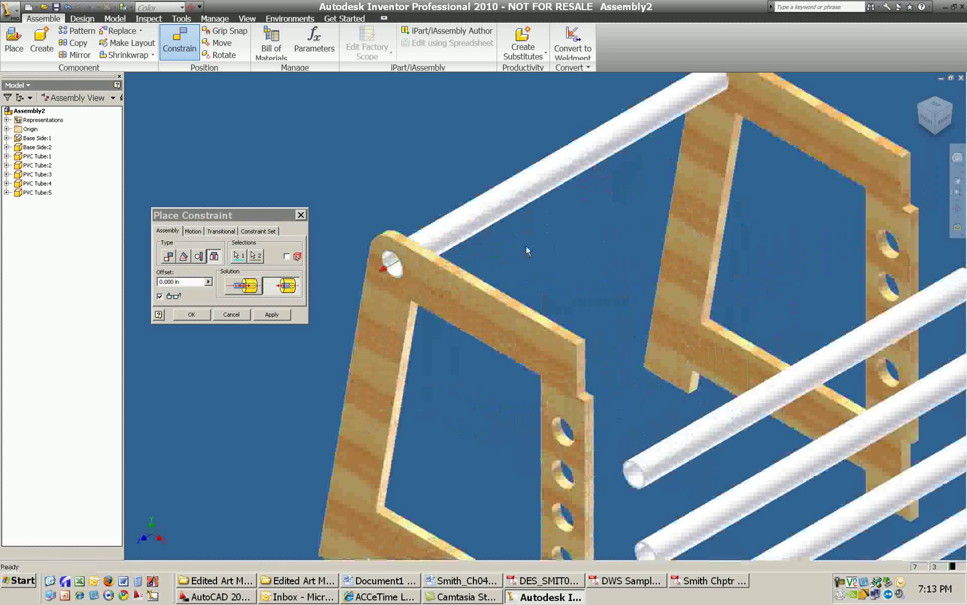
pyautogui.scroll(2, 526, 250)
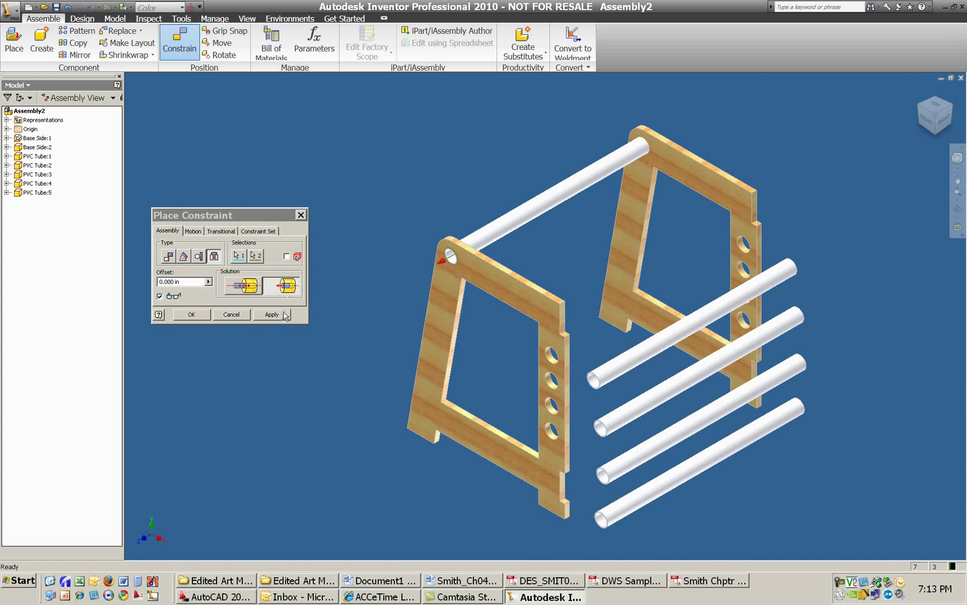
# Step: Insert a second PVC tube's end into the frame leg's upper hole and apply the constraint
pyautogui.scroll(-4, 618, 369)
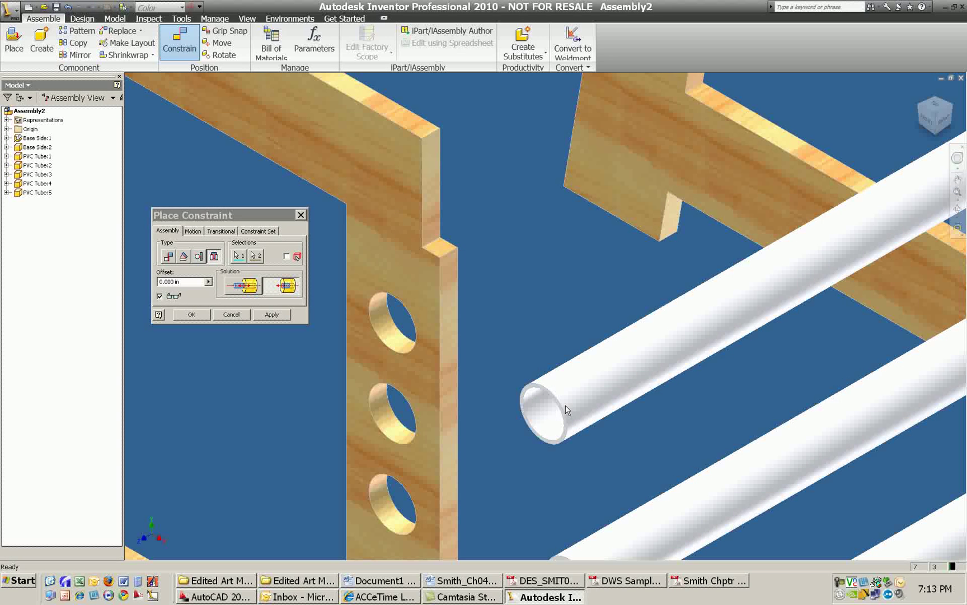
pyautogui.click(242, 258)
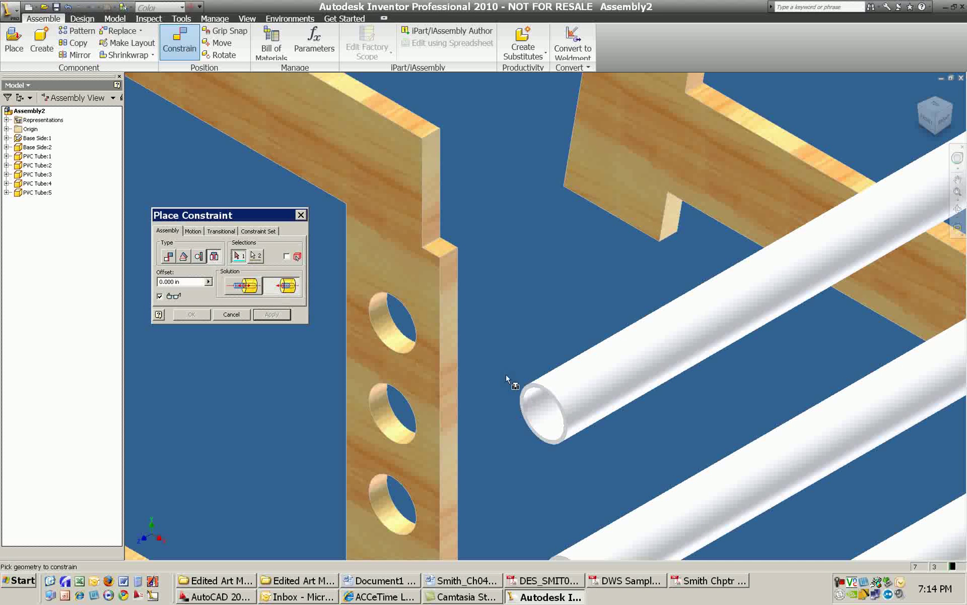
pyautogui.click(554, 396)
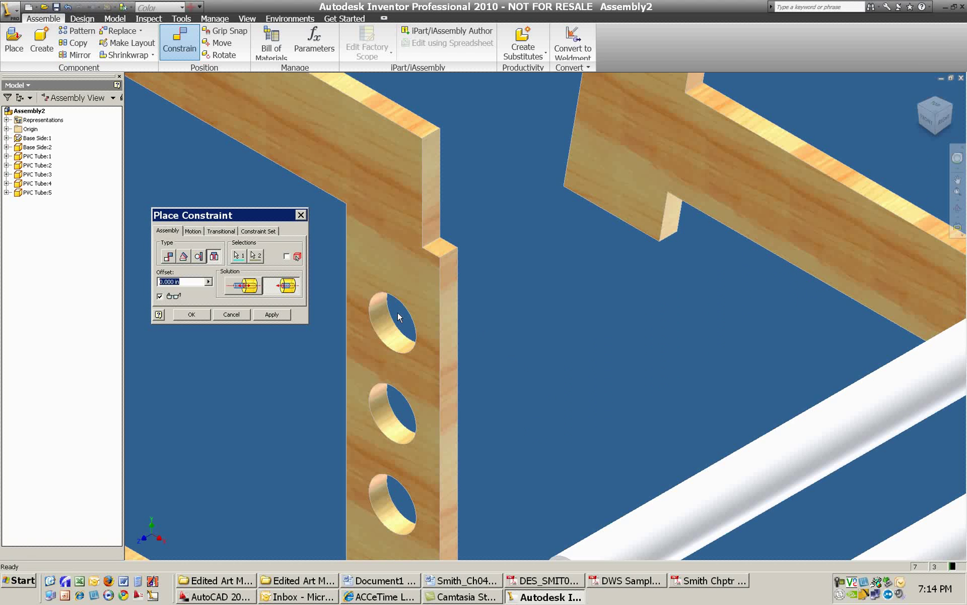
pyautogui.click(256, 256)
pyautogui.click(407, 312)
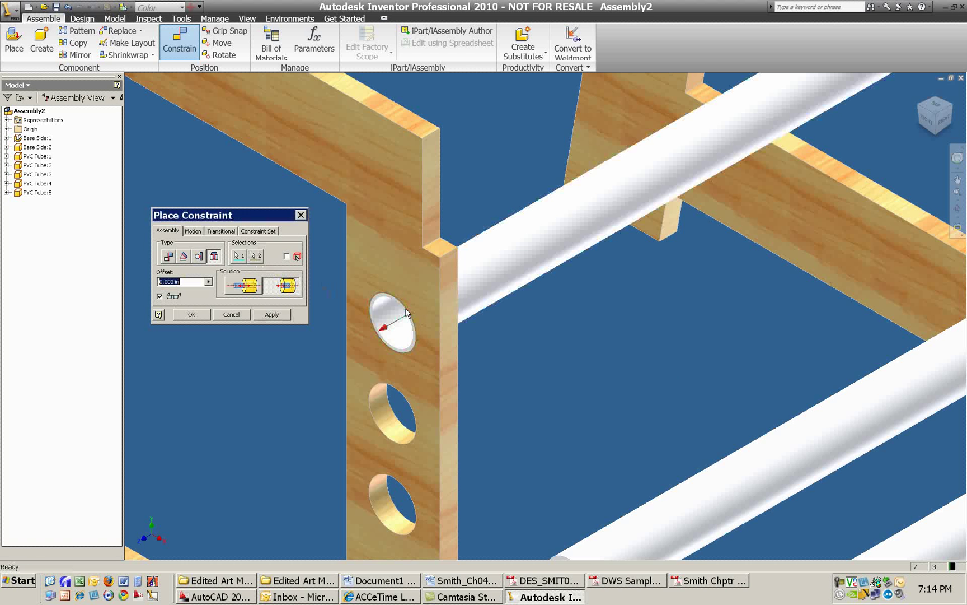
pyautogui.press('Home')
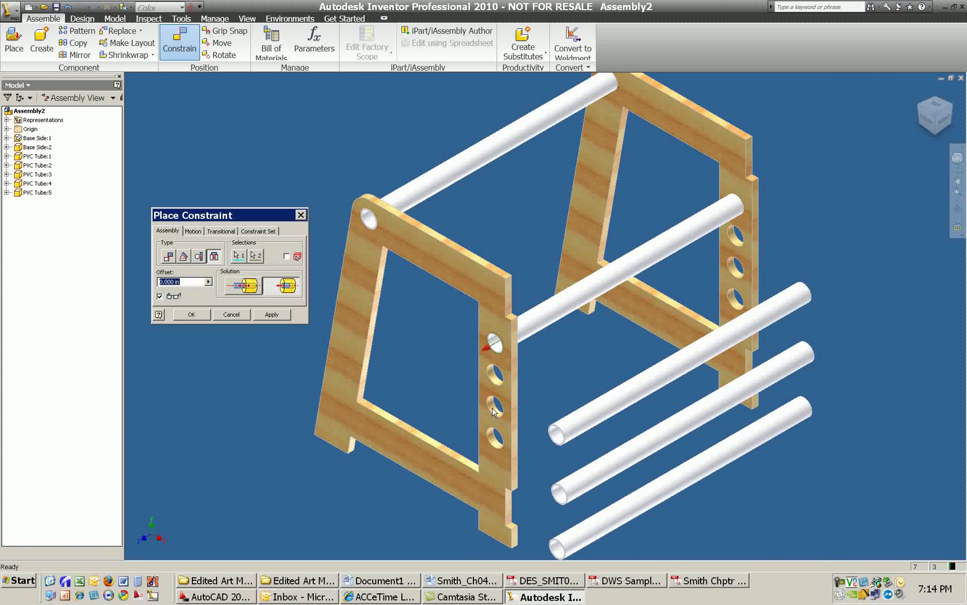
pyautogui.click(271, 314)
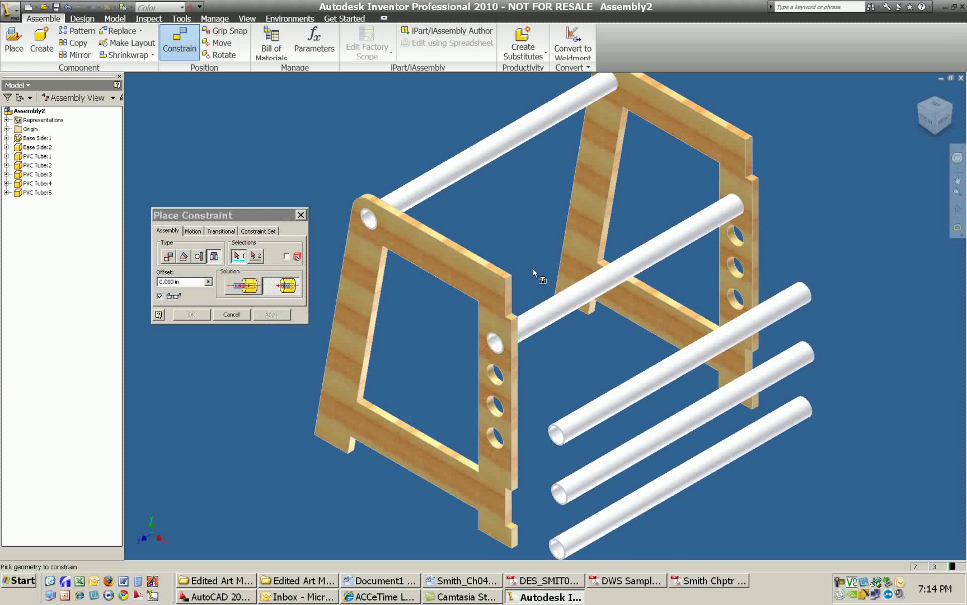
# Step: Finish constraining, reframe the assembly, and open Place Component with the P shortcut
pyautogui.click(300, 214)
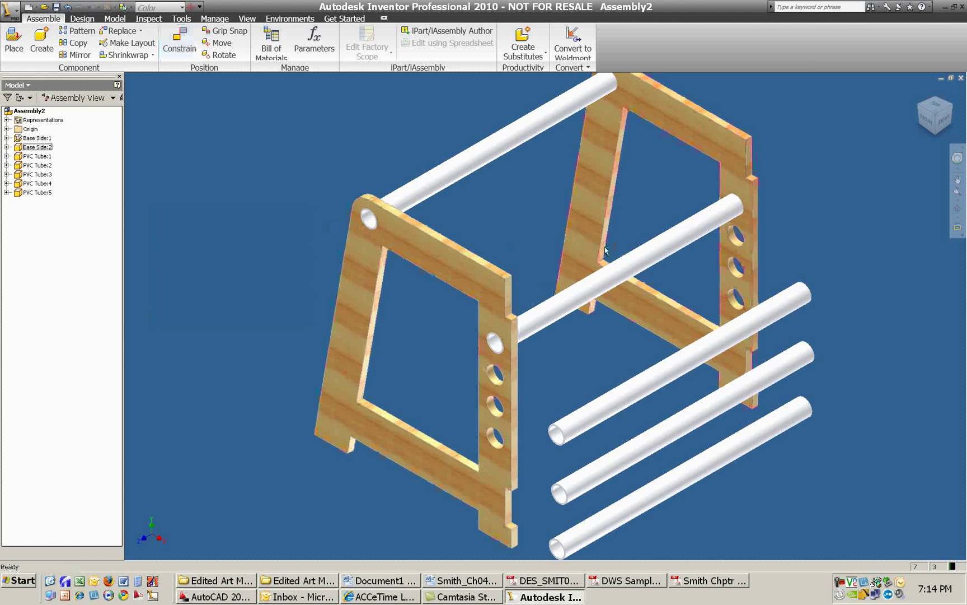
pyautogui.scroll(-2, 608, 239)
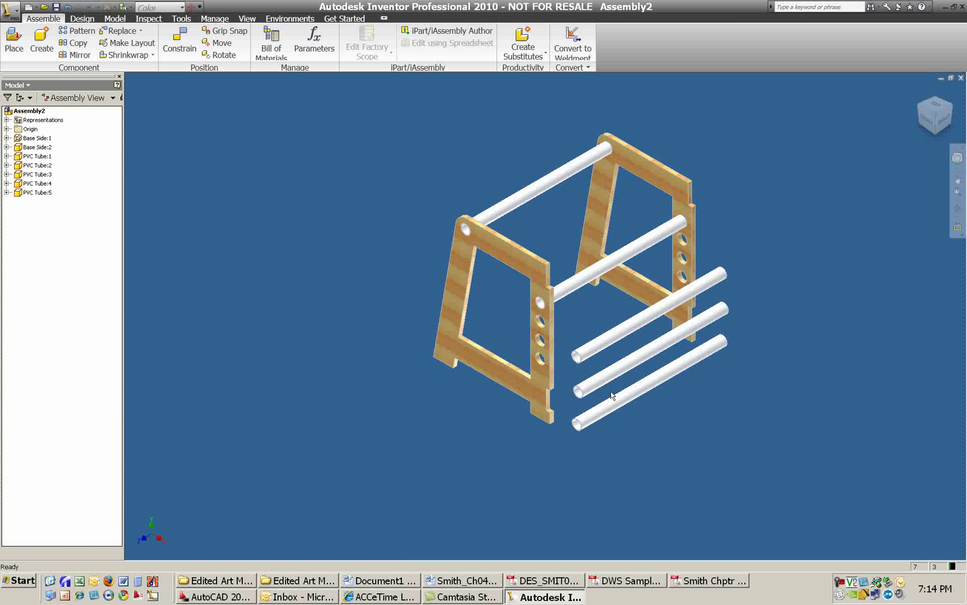
pyautogui.moveTo(574, 290); pyautogui.dragTo(585, 235, button='middle')
pyautogui.scroll(3, 580, 316)
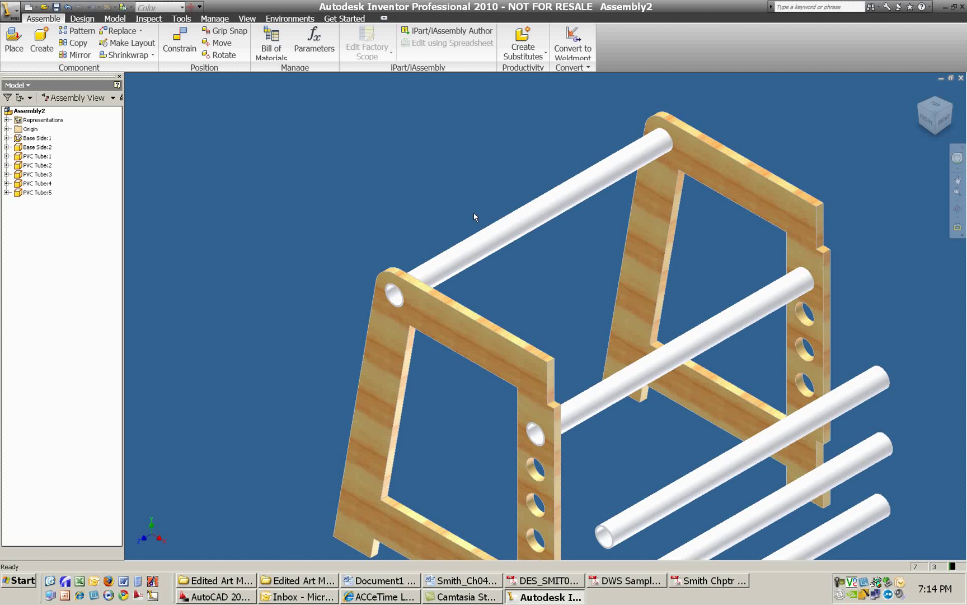
pyautogui.press('p')
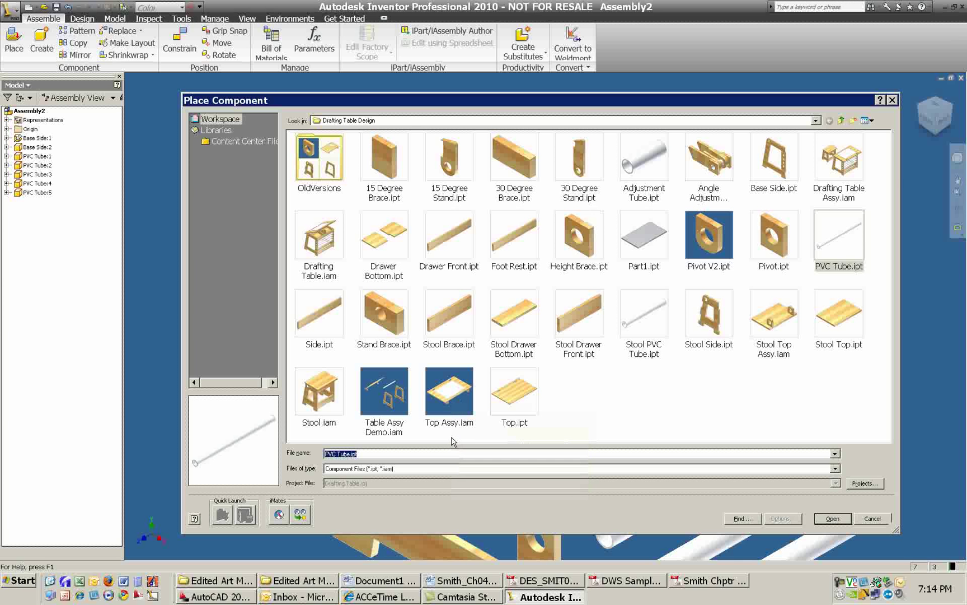
# Step: Place one Top Assy.iam above the base frames, accepting the older file version
pyautogui.click(446, 396)
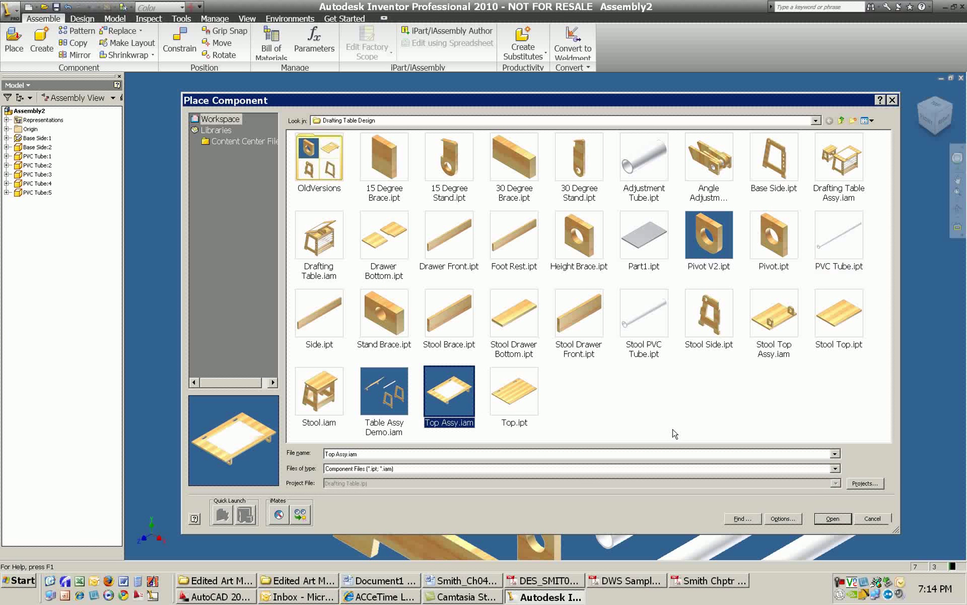
pyautogui.click(833, 518)
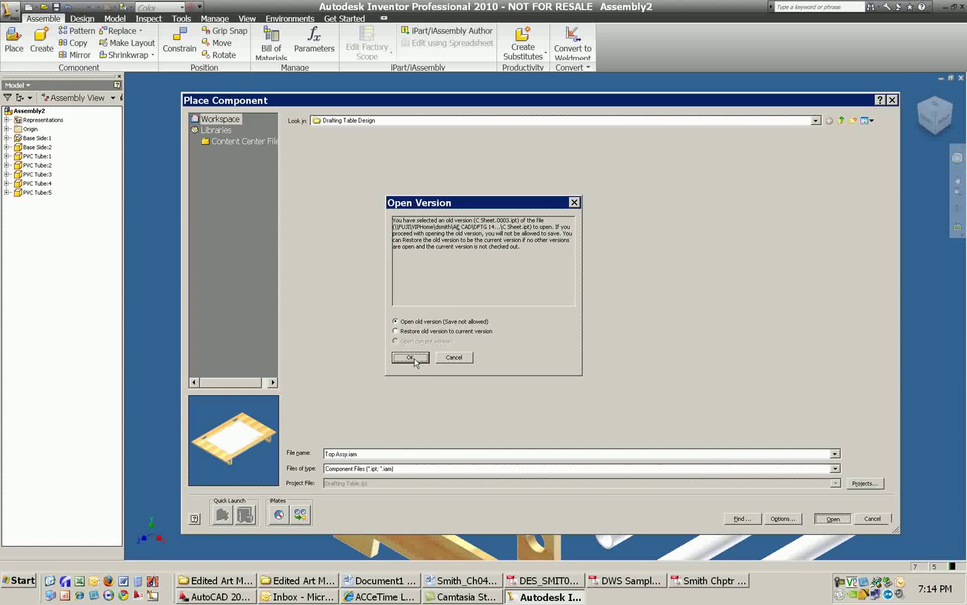
pyautogui.click(406, 358)
pyautogui.click(374, 139)
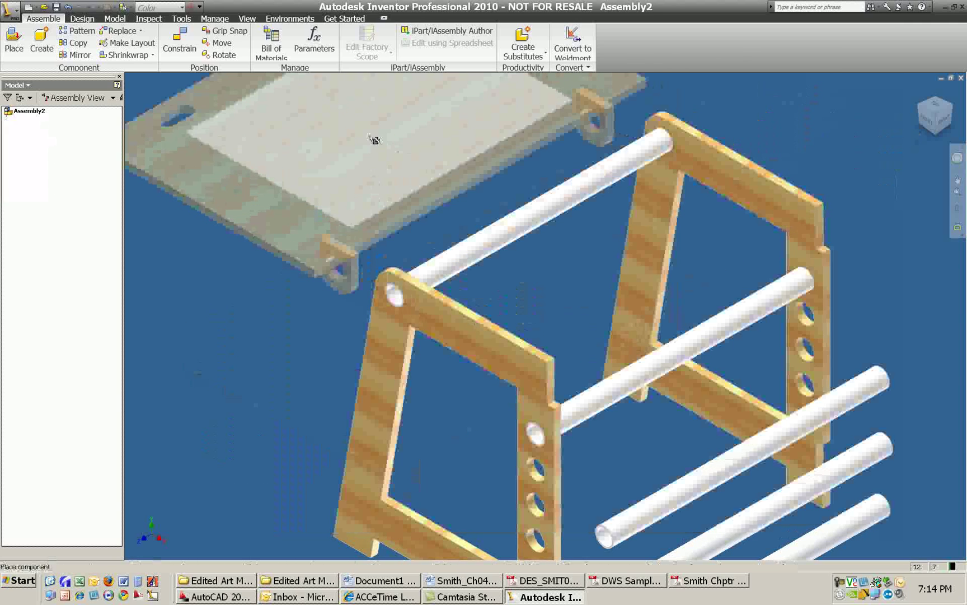
pyautogui.rightClick(375, 140)
pyautogui.click(392, 143)
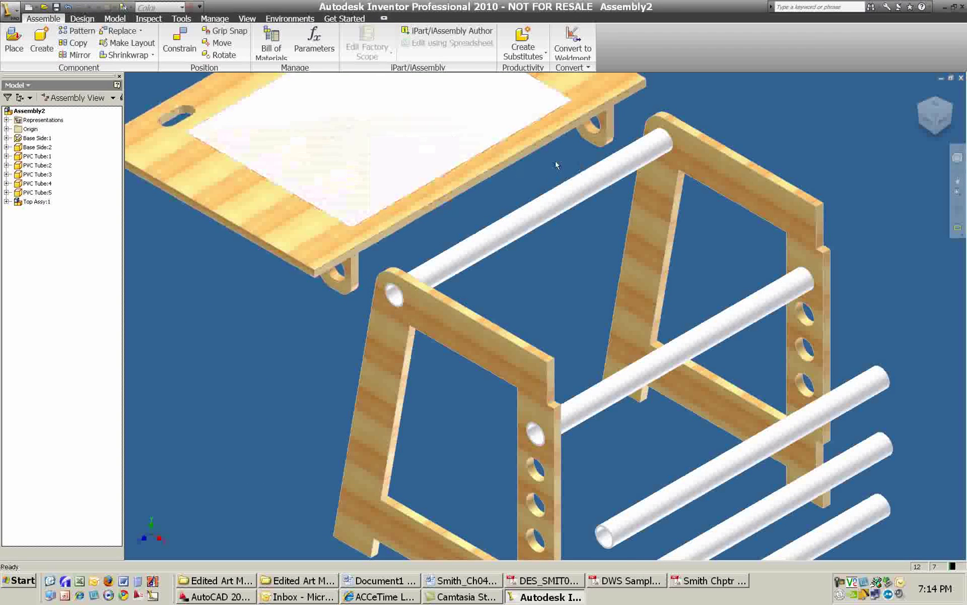
pyautogui.scroll(-2, 583, 174)
pyautogui.moveTo(565, 176); pyautogui.dragTo(539, 262, button='middle')
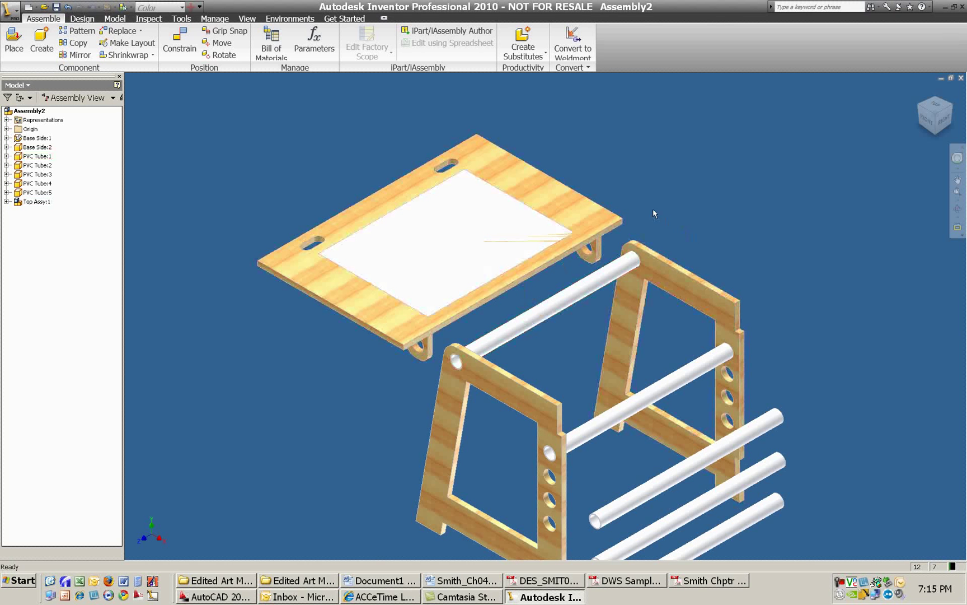
pyautogui.scroll(4, 566, 288)
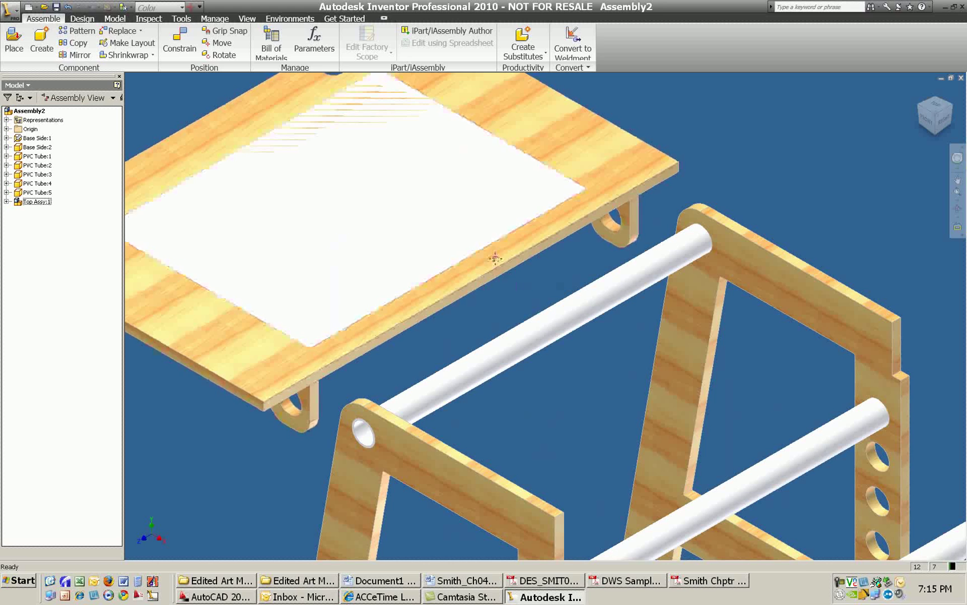
pyautogui.scroll(-4, 520, 241)
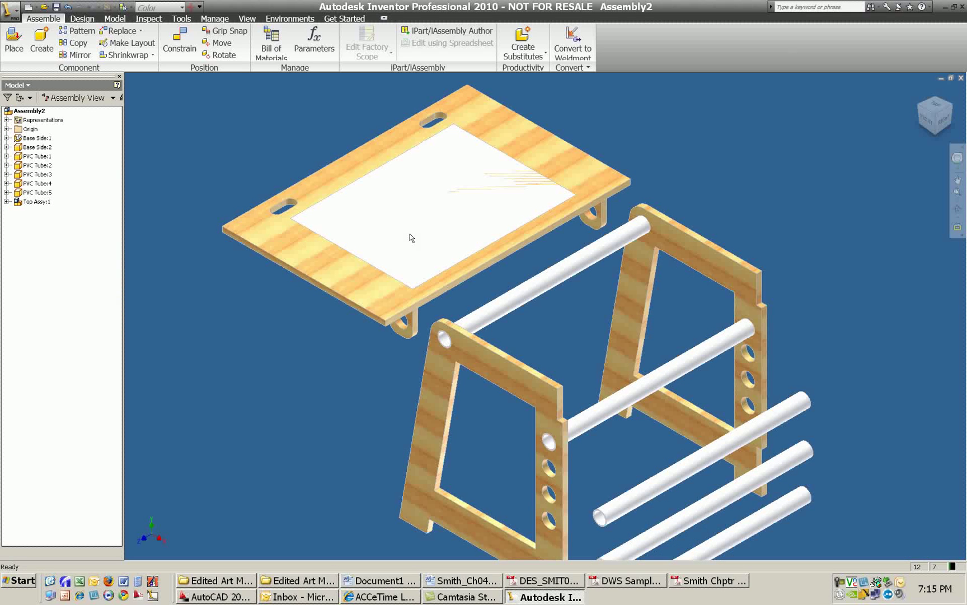
# Step: Start an aligned Insert constraint and pick the base side's upper hole rim
pyautogui.click(179, 40)
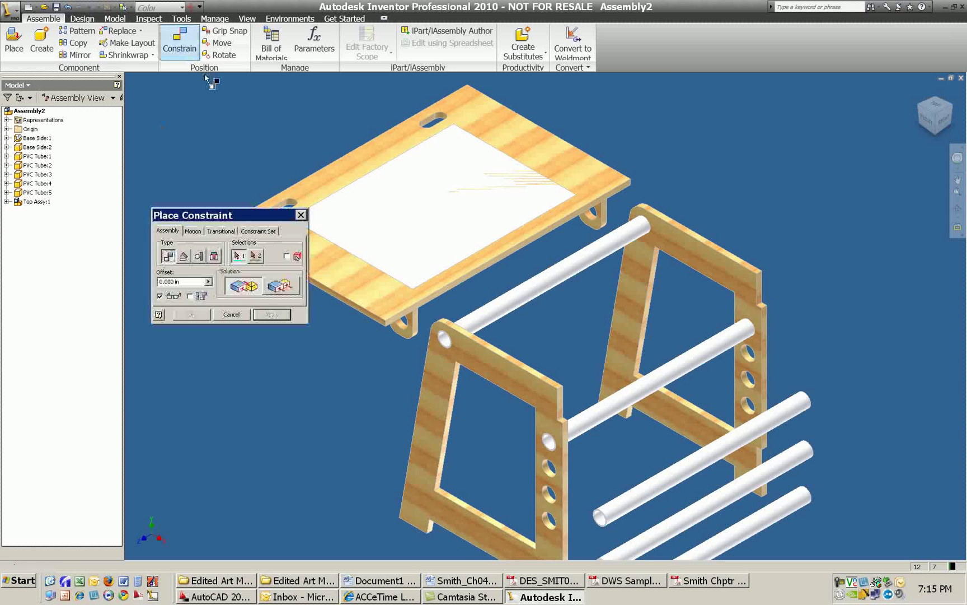
pyautogui.click(214, 256)
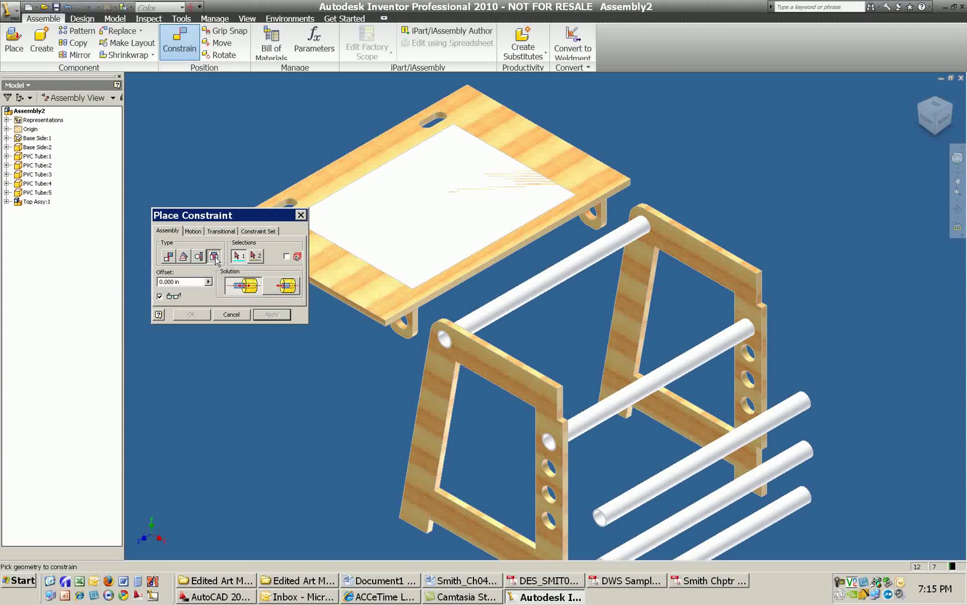
pyautogui.click(292, 288)
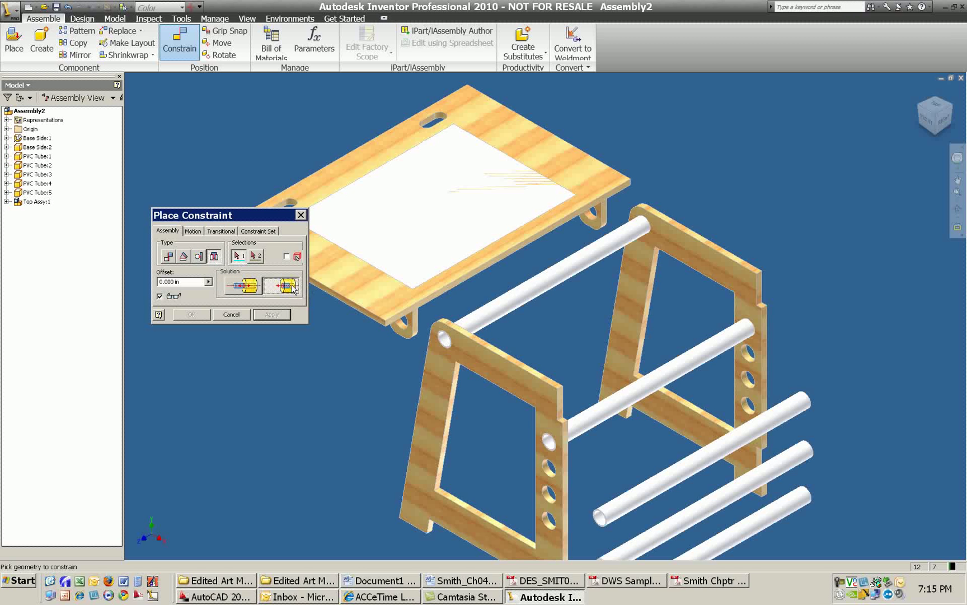
pyautogui.scroll(3, 425, 339)
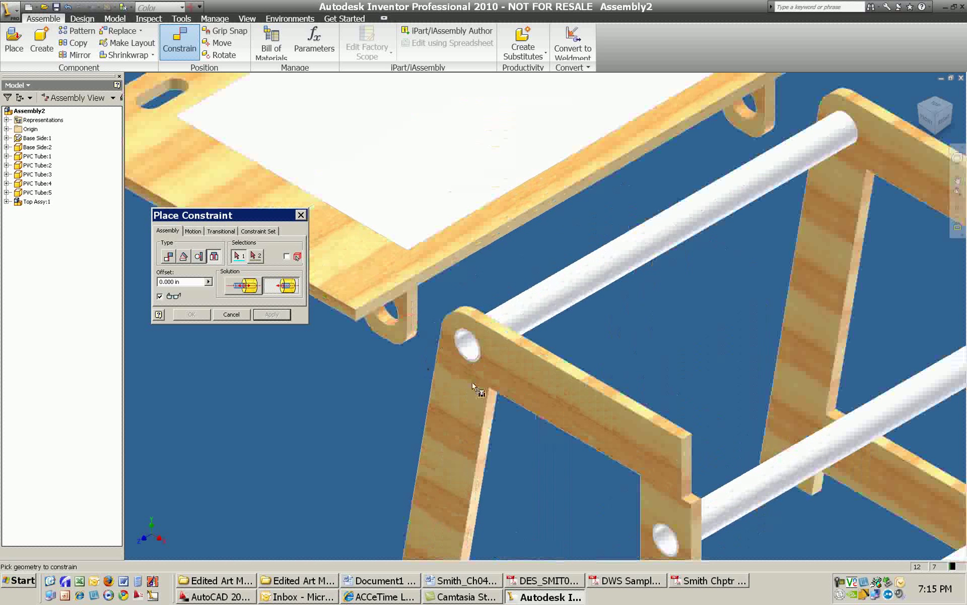
pyautogui.scroll(3, 479, 353)
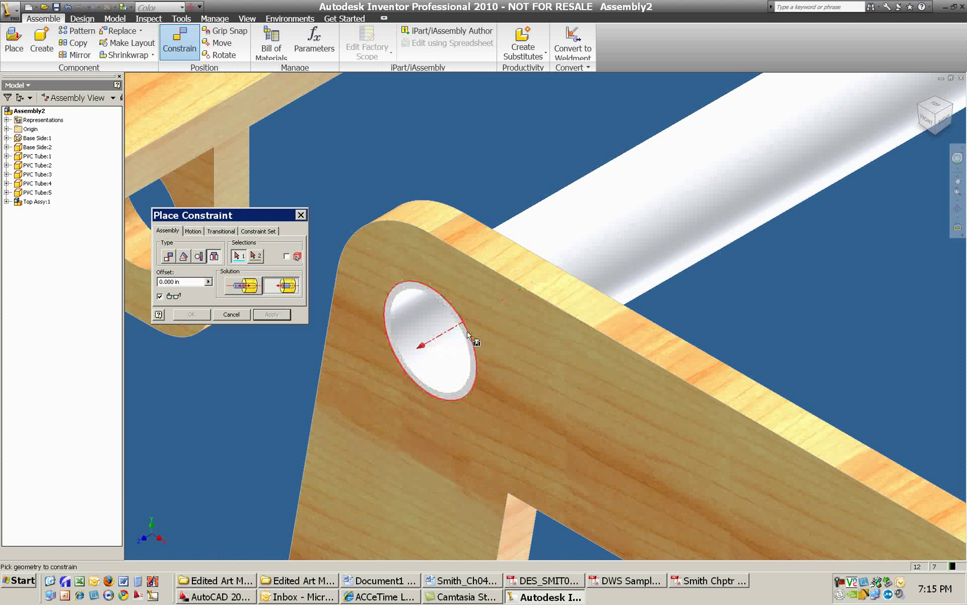
pyautogui.click(468, 336)
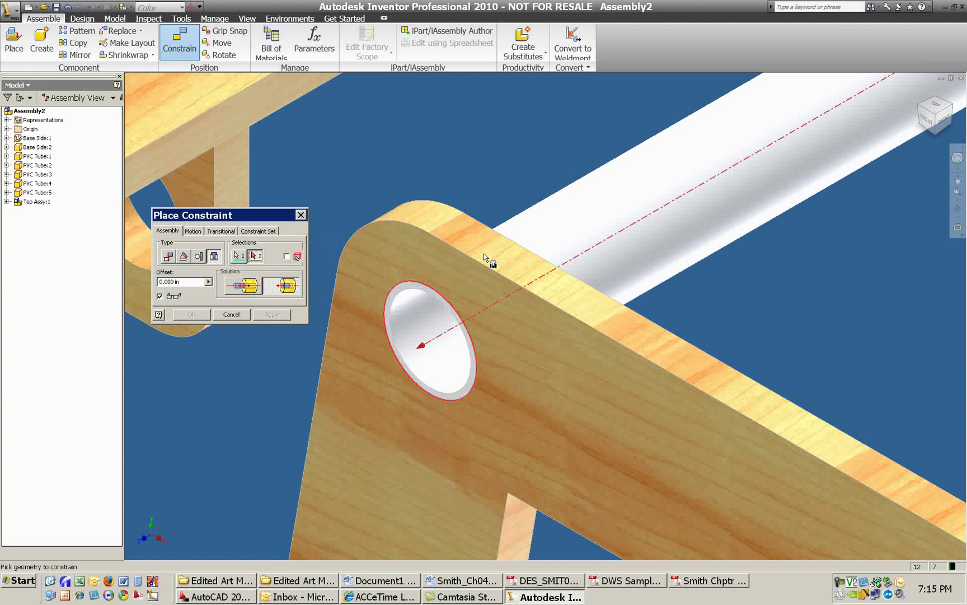
pyautogui.scroll(-5, 543, 175)
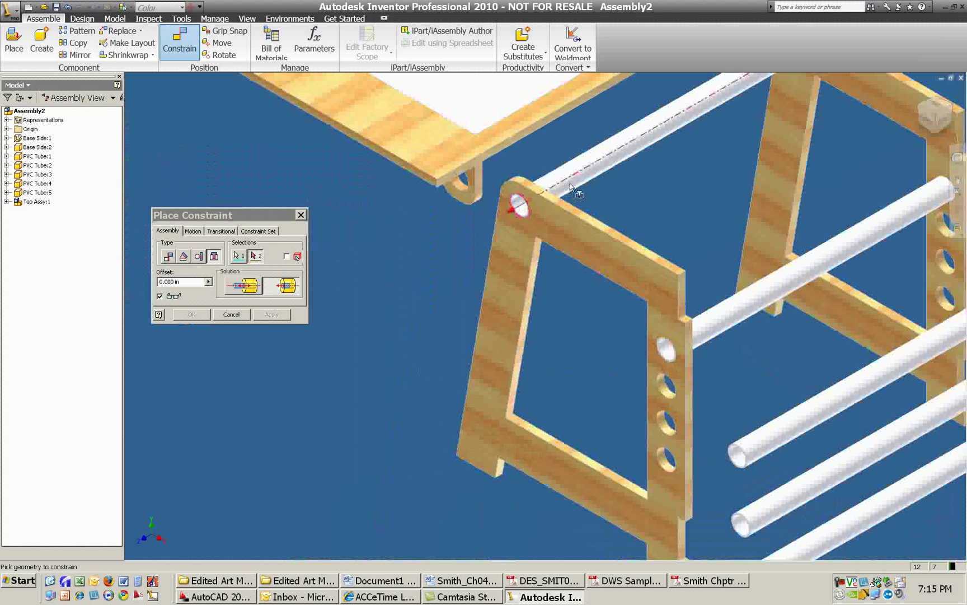
pyautogui.scroll(-3, 497, 307)
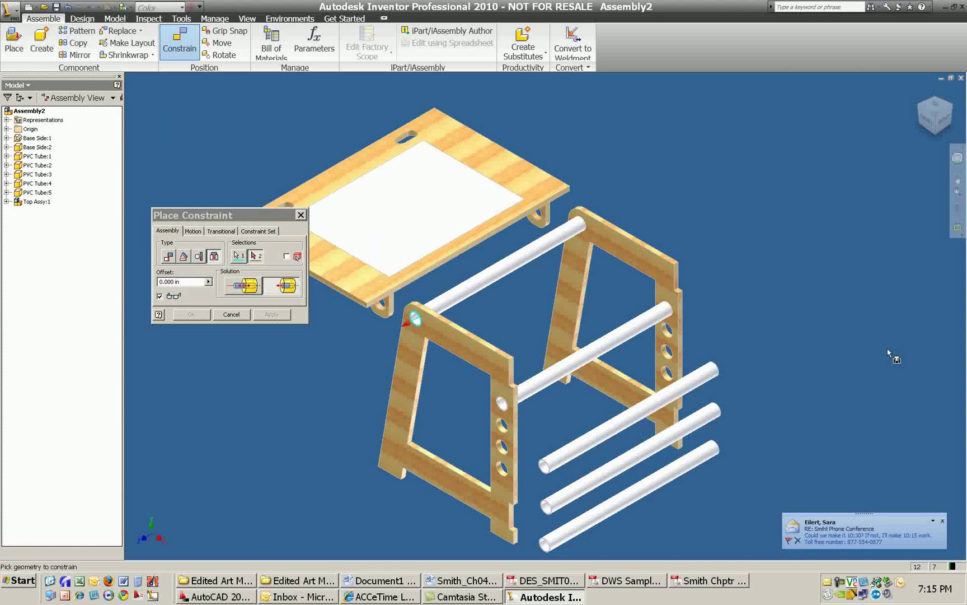
# Step: Select the drafting top's bracket hole edge as the second insert geometry
pyautogui.click(958, 208)
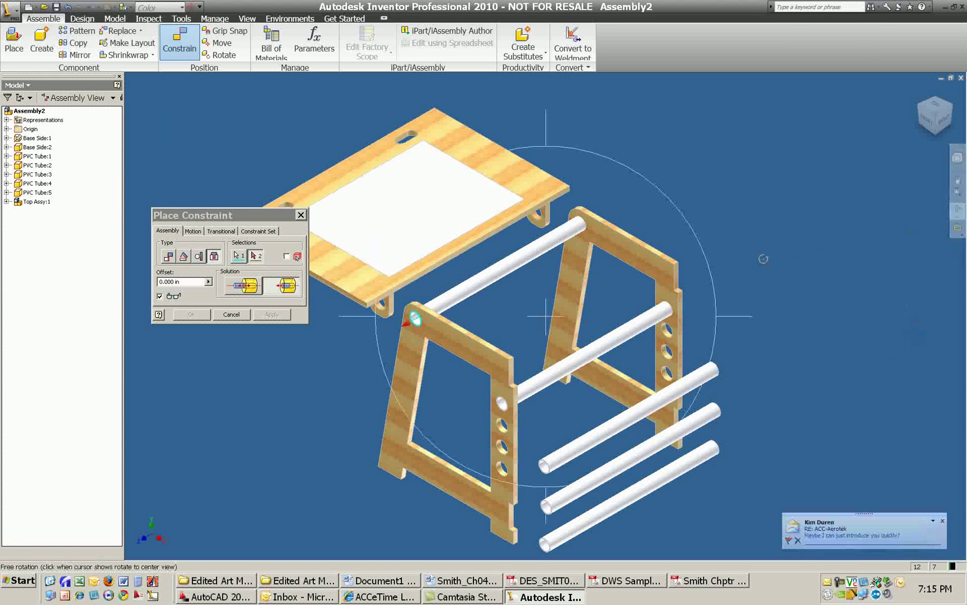
pyautogui.moveTo(582, 258); pyautogui.dragTo(570, 306)
pyautogui.scroll(5, 527, 234)
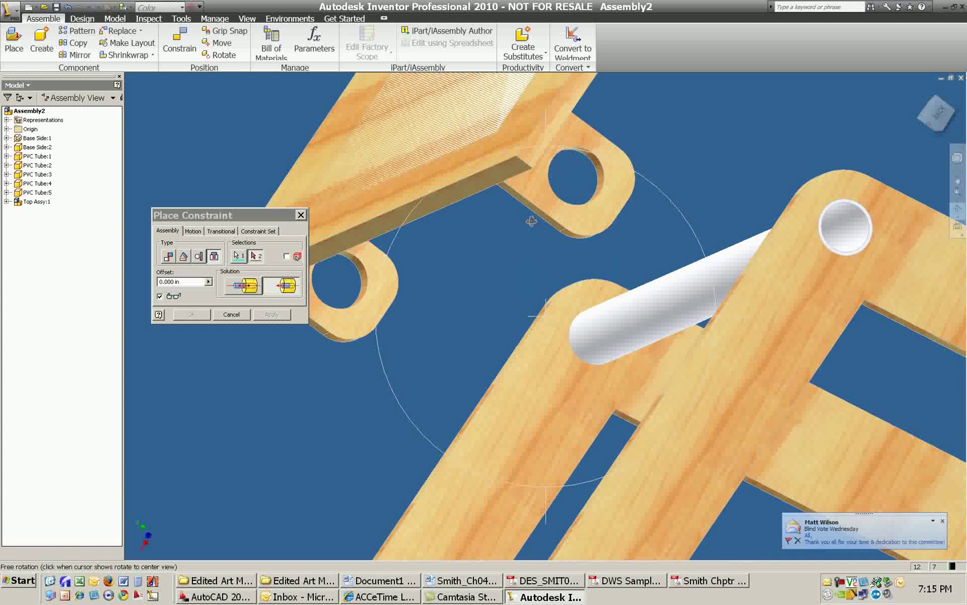
pyautogui.rightClick(503, 258)
pyautogui.click(512, 261)
pyautogui.click(570, 207)
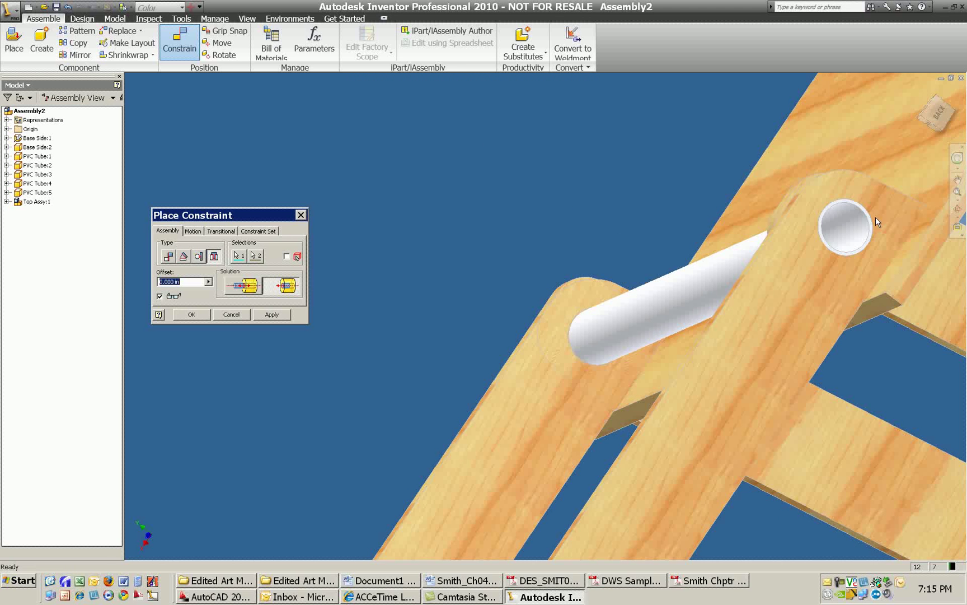
pyautogui.click(958, 179)
pyautogui.moveTo(951, 168); pyautogui.dragTo(882, 128)
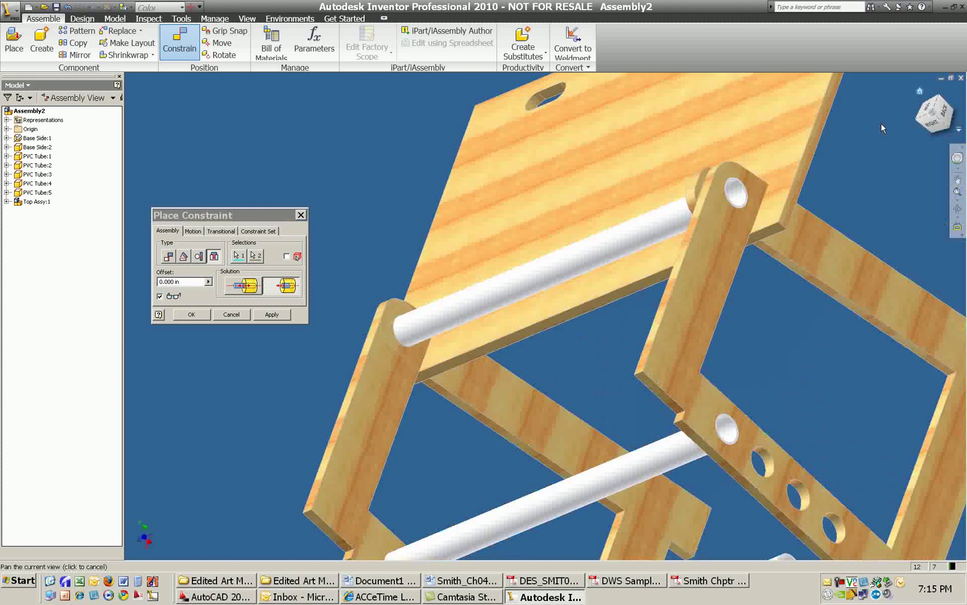
pyautogui.scroll(-5, 473, 271)
pyautogui.scroll(8, 451, 280)
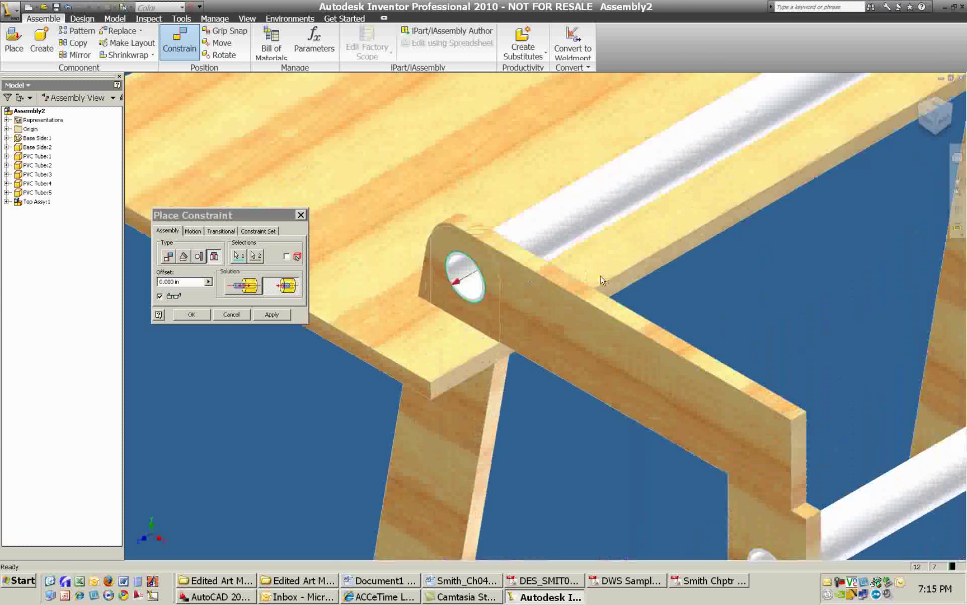
pyautogui.scroll(-5, 644, 257)
pyautogui.scroll(5, 795, 213)
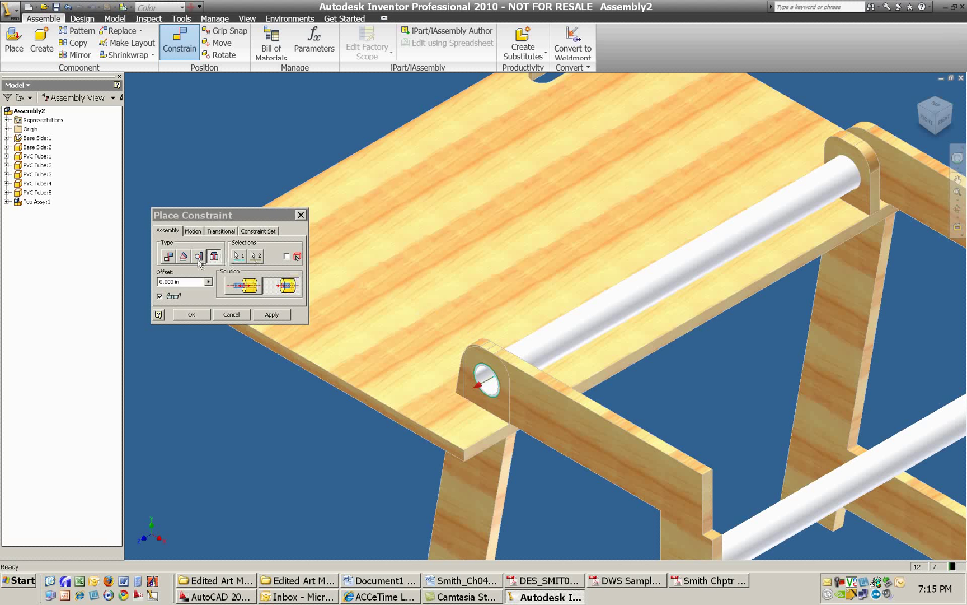
# Step: Set the insert constraint offset to -.75, apply it to the hinge, and close the dialog
pyautogui.click(190, 282)
pyautogui.moveTo(236, 220); pyautogui.dragTo(456, 188)
pyautogui.moveTo(411, 246); pyautogui.dragTo(307, 249)
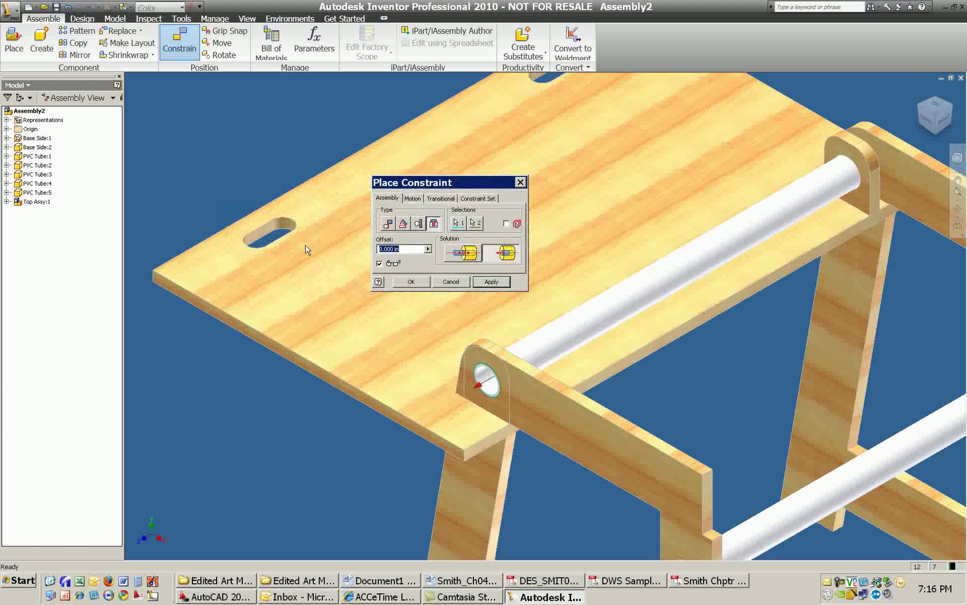
pyautogui.write('-.75')
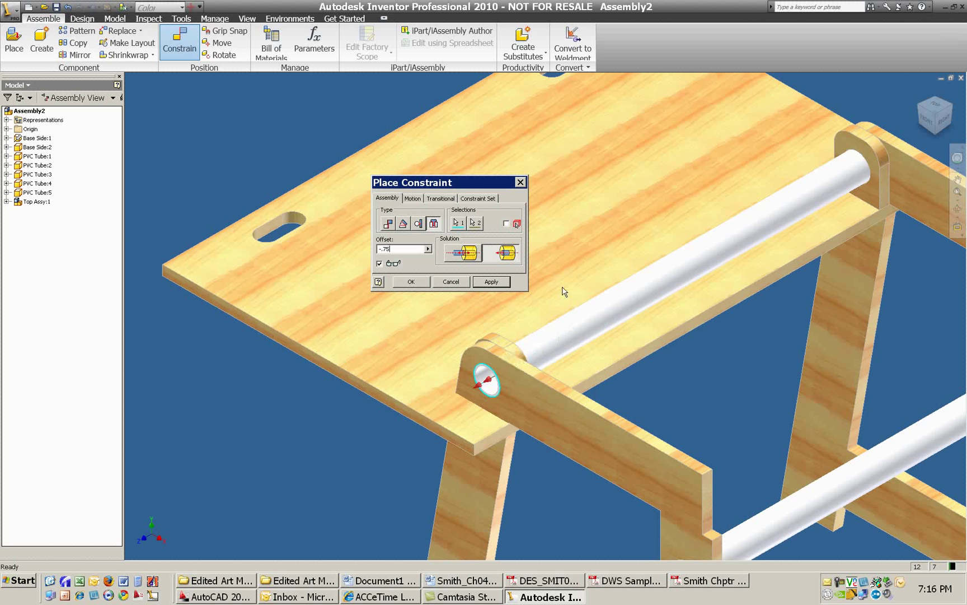
pyautogui.click(492, 282)
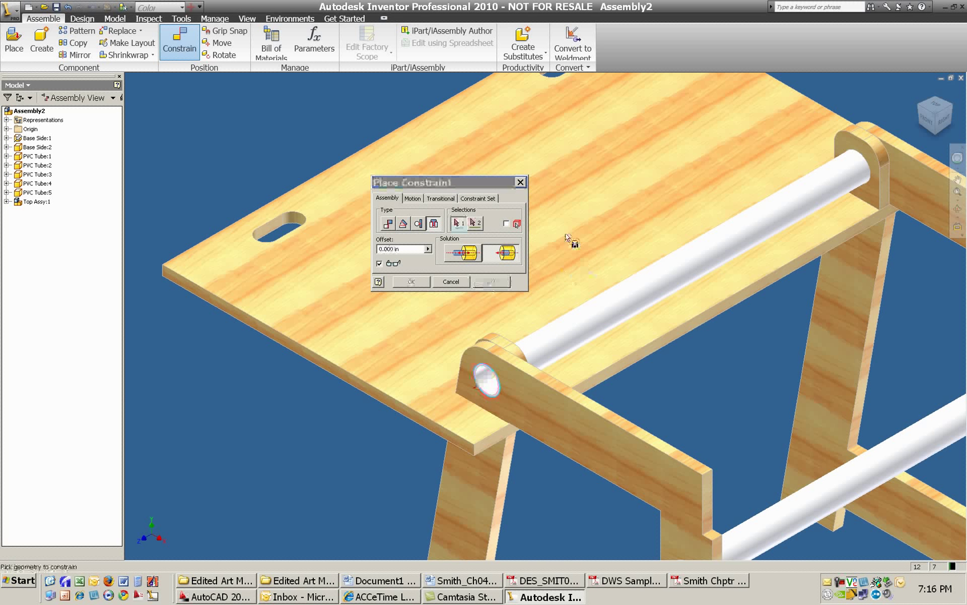
pyautogui.press('Escape')
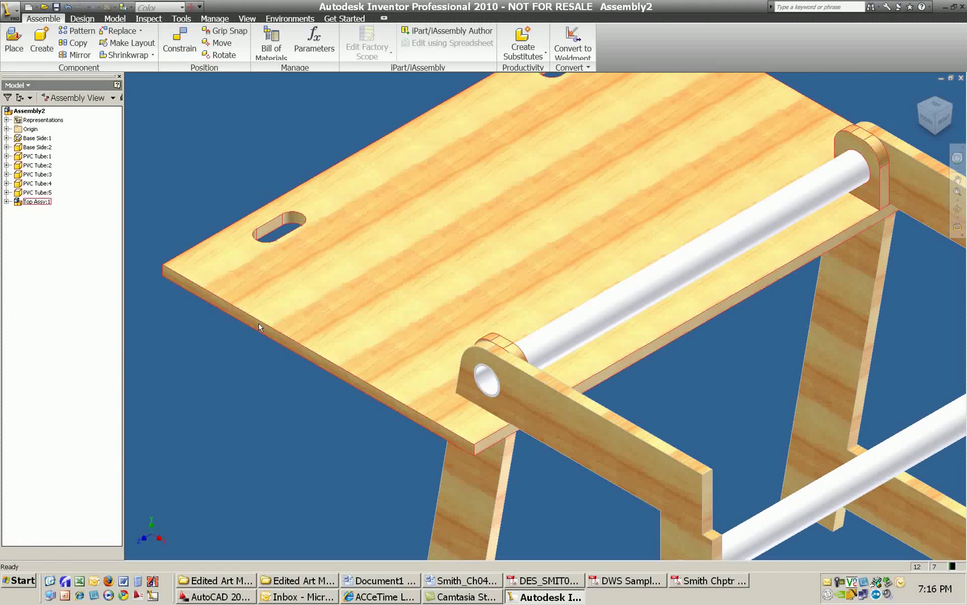
# Step: Swing Top Assy:1 up about the tube hinge, then lay it back flat on the frame
pyautogui.moveTo(260, 327); pyautogui.dragTo(679, 531)
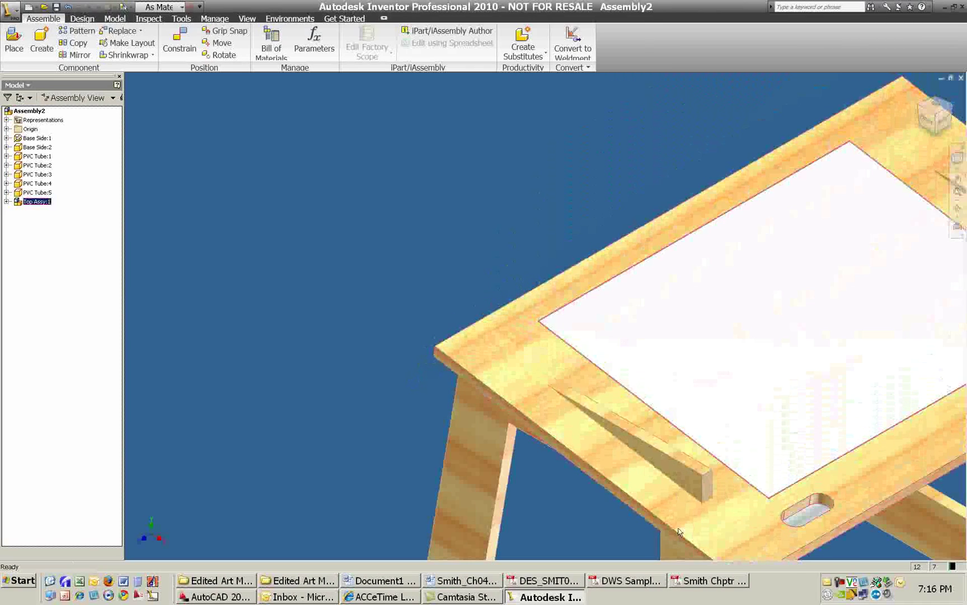
pyautogui.moveTo(740, 526); pyautogui.dragTo(404, 181)
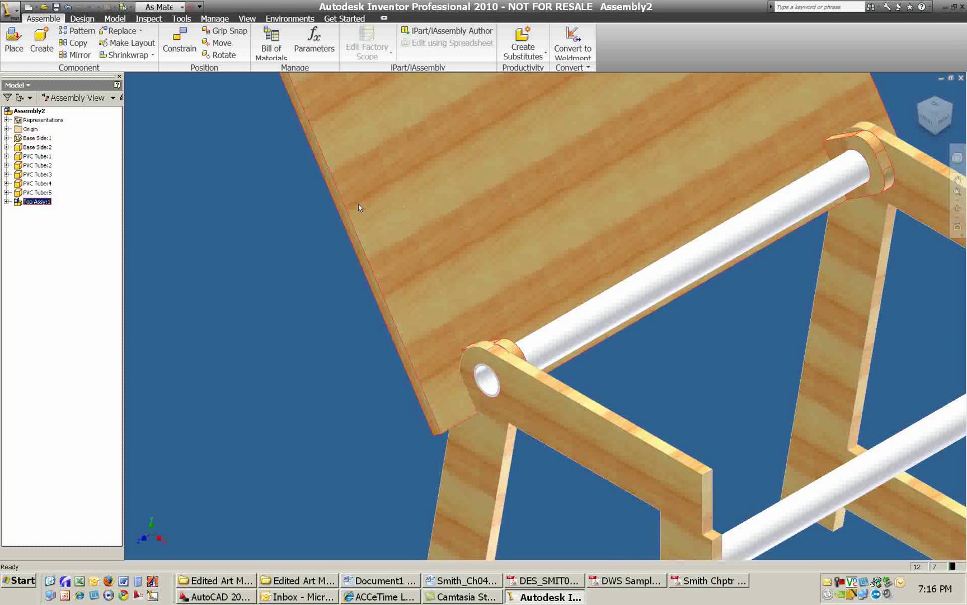
pyautogui.moveTo(345, 214); pyautogui.dragTo(579, 412)
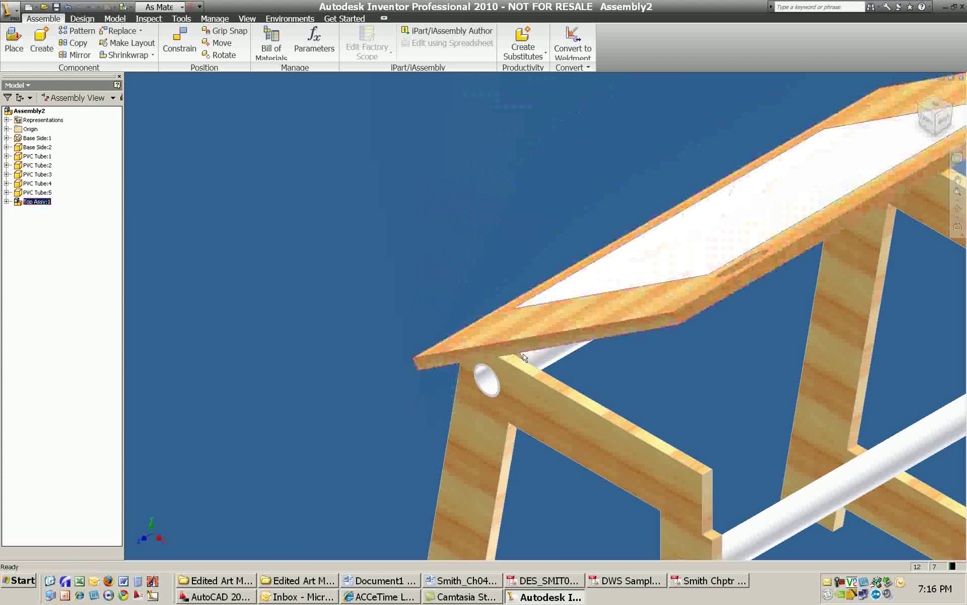
pyautogui.moveTo(579, 412); pyautogui.dragTo(469, 264, button='middle')
pyautogui.moveTo(492, 268); pyautogui.dragTo(538, 333)
pyautogui.scroll(-3, 574, 349)
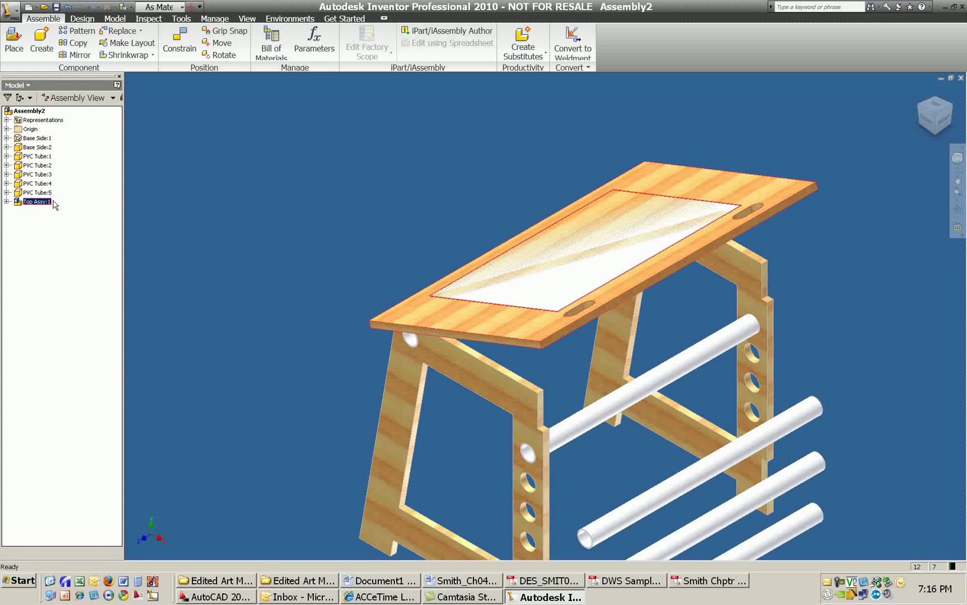
# Step: Add Top Assy:1, Base Side:1 and Base Side:2 to the Contact Set, then tilt the tabletop to test
pyautogui.rightClick(40, 206)
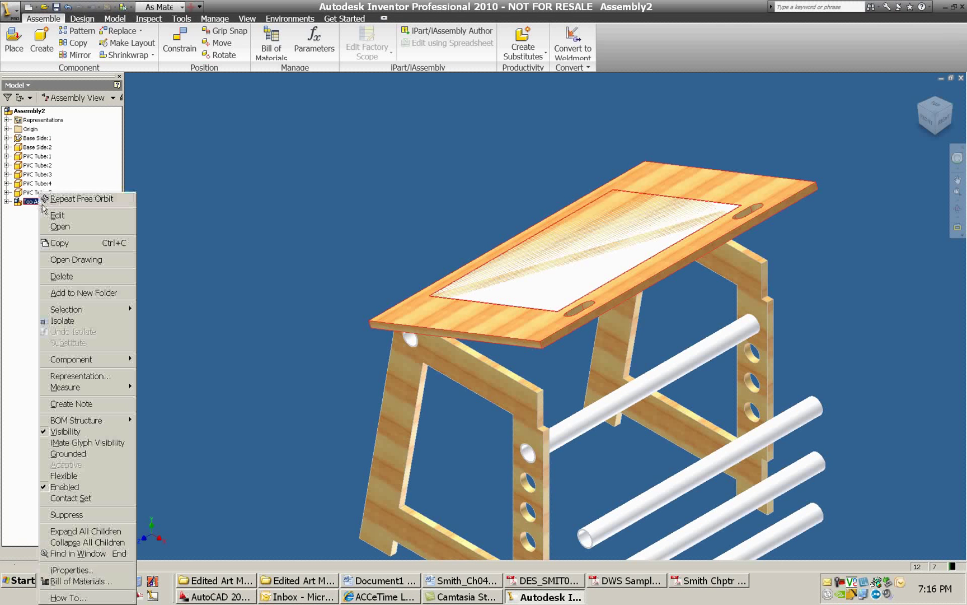
pyautogui.click(67, 498)
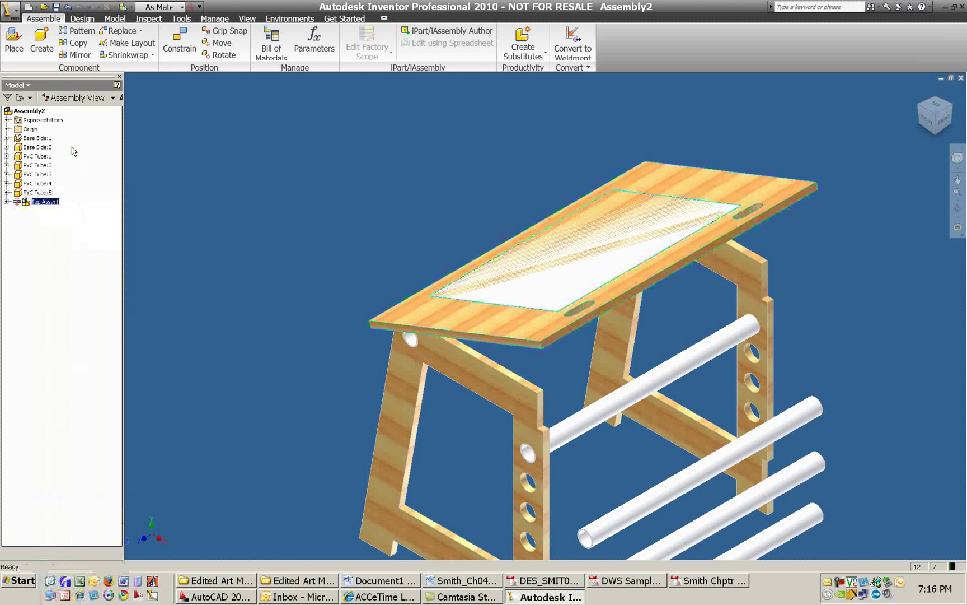
pyautogui.click(38, 140)
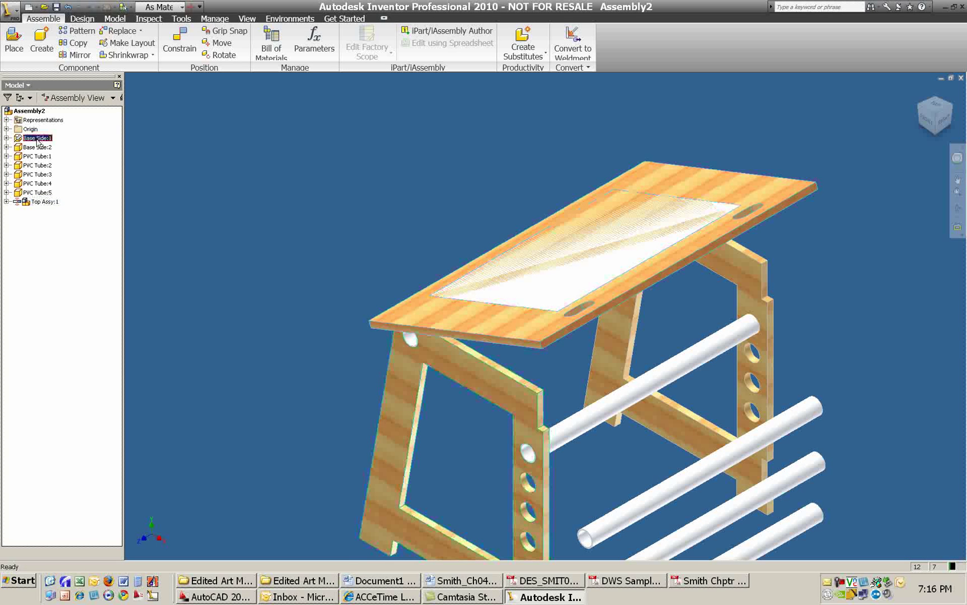
pyautogui.rightClick(38, 142)
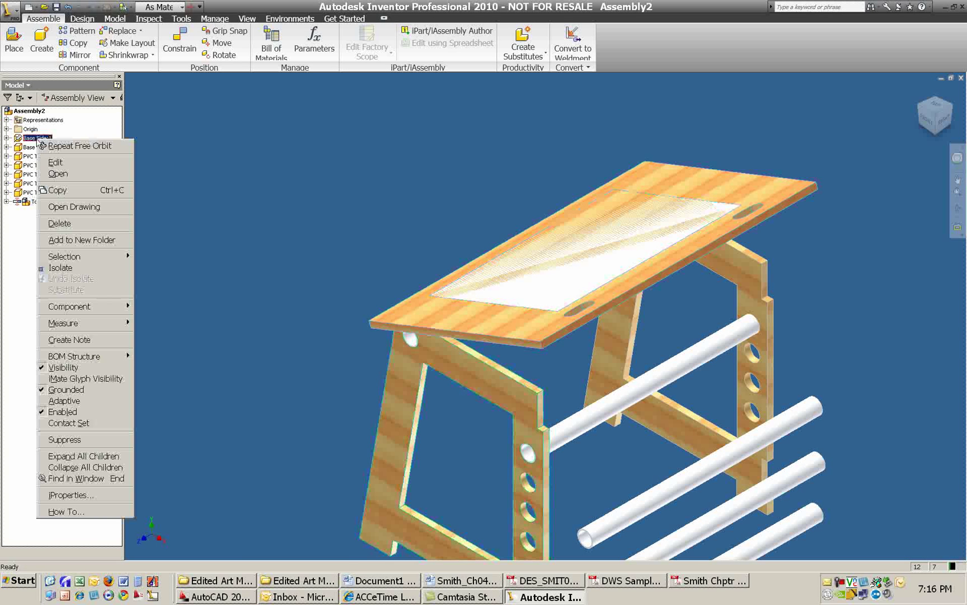
pyautogui.click(54, 424)
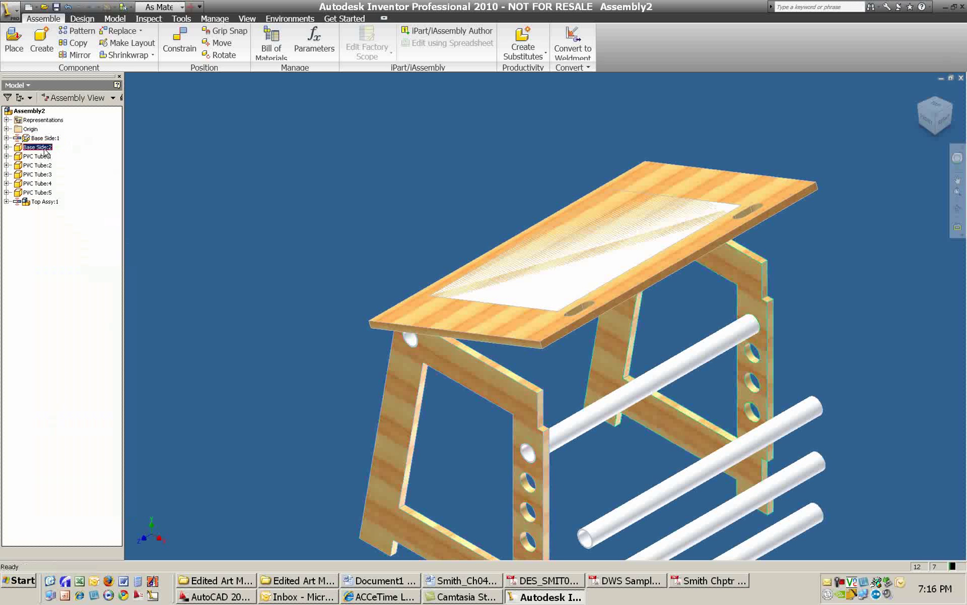
pyautogui.rightClick(46, 150)
pyautogui.click(62, 433)
pyautogui.moveTo(539, 353); pyautogui.dragTo(523, 311)
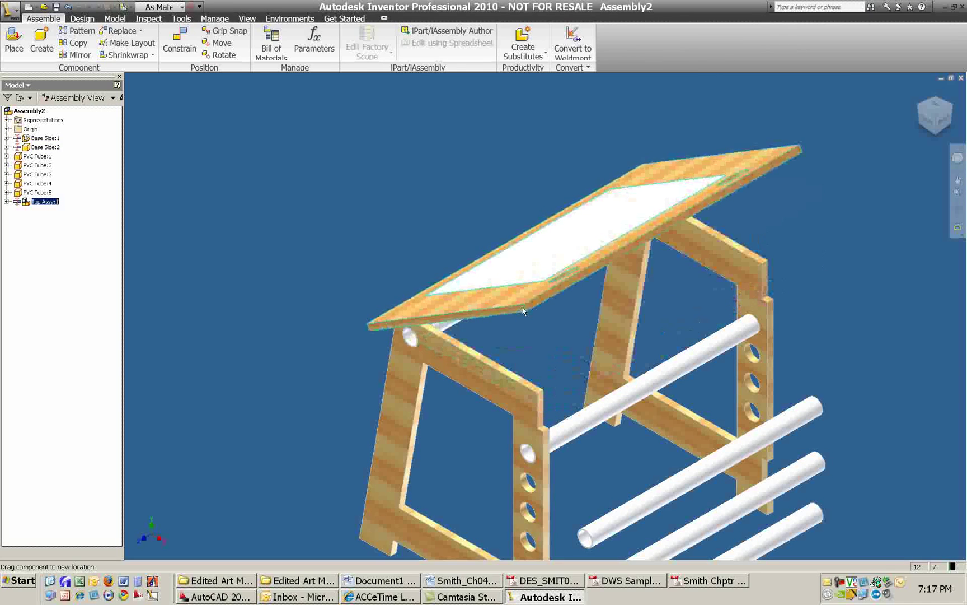
# Step: Activate the Contact Solver from the Inspect tab and swing the tabletop up nearly upright
pyautogui.click(157, 20)
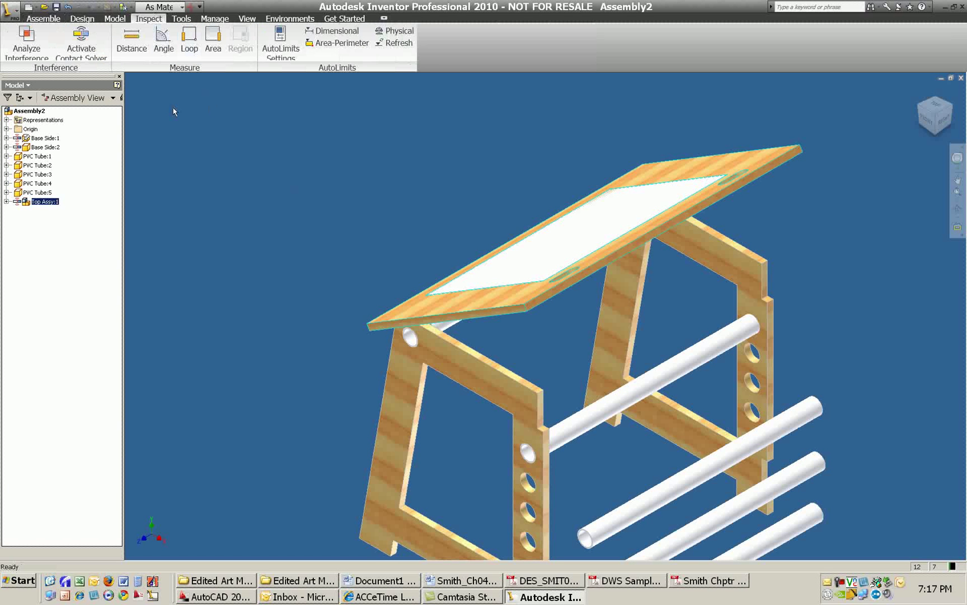
pyautogui.click(84, 45)
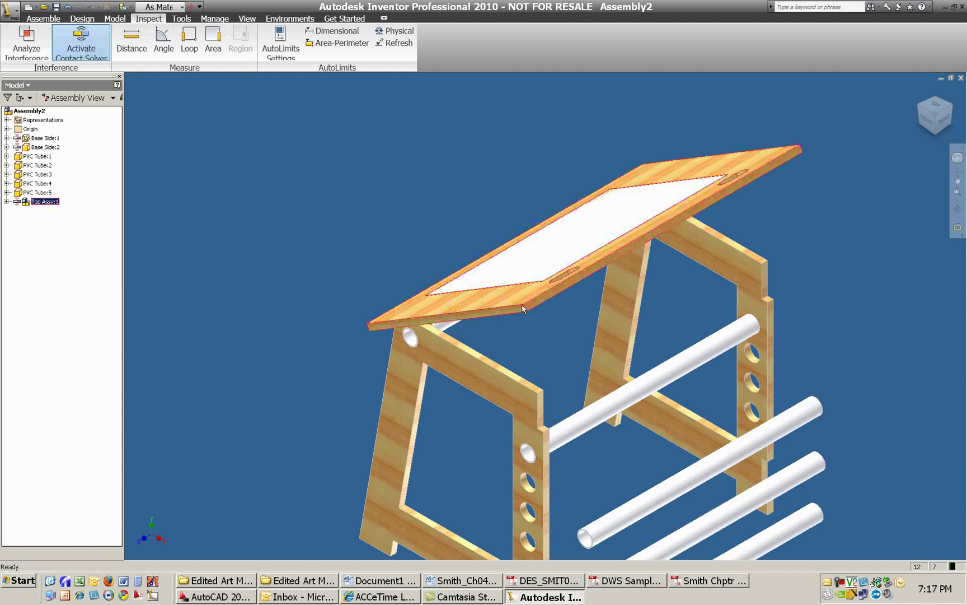
pyautogui.moveTo(523, 308); pyautogui.dragTo(434, 180)
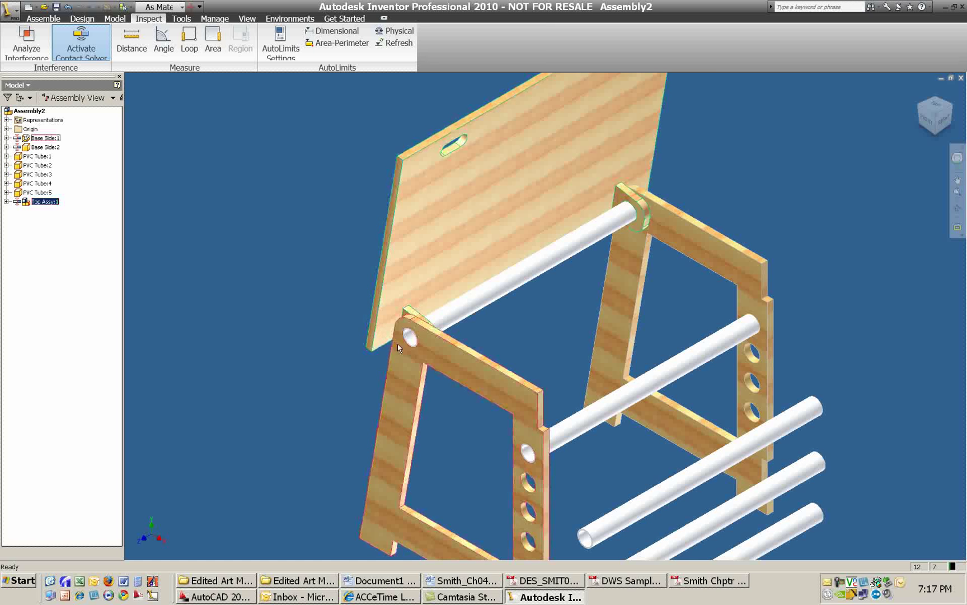
pyautogui.click(464, 362)
# Step: View the Base Side:1 face square-on and swing the tabletop from flat to nearly vertical
pyautogui.click(957, 226)
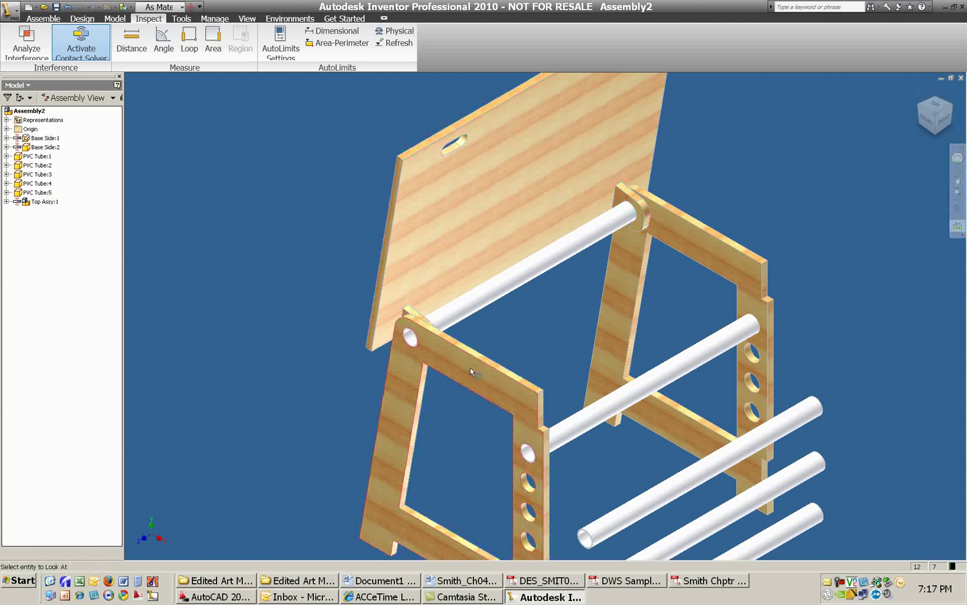
pyautogui.click(483, 373)
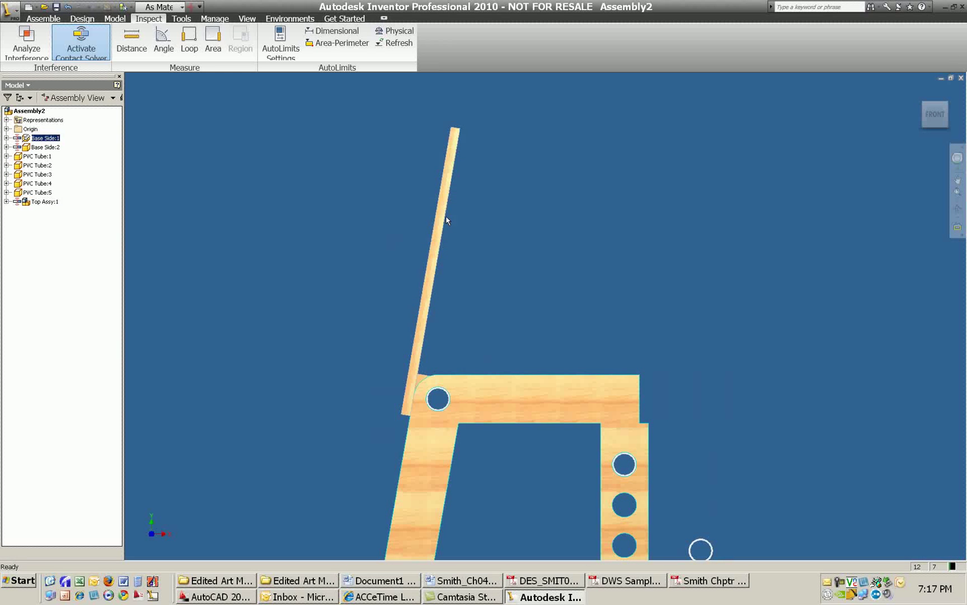
pyautogui.moveTo(445, 217); pyautogui.dragTo(695, 427)
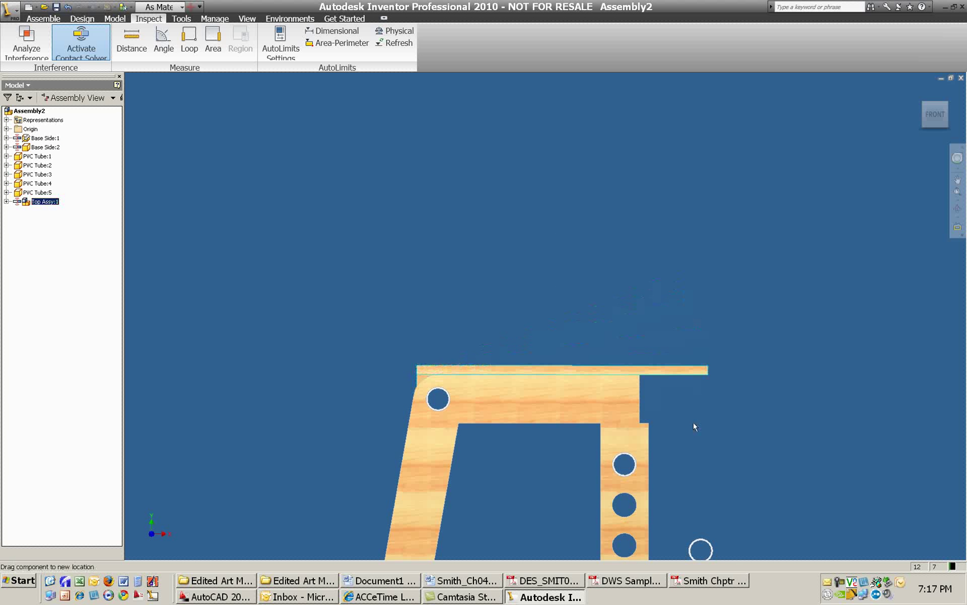
pyautogui.moveTo(697, 371); pyautogui.dragTo(366, 170)
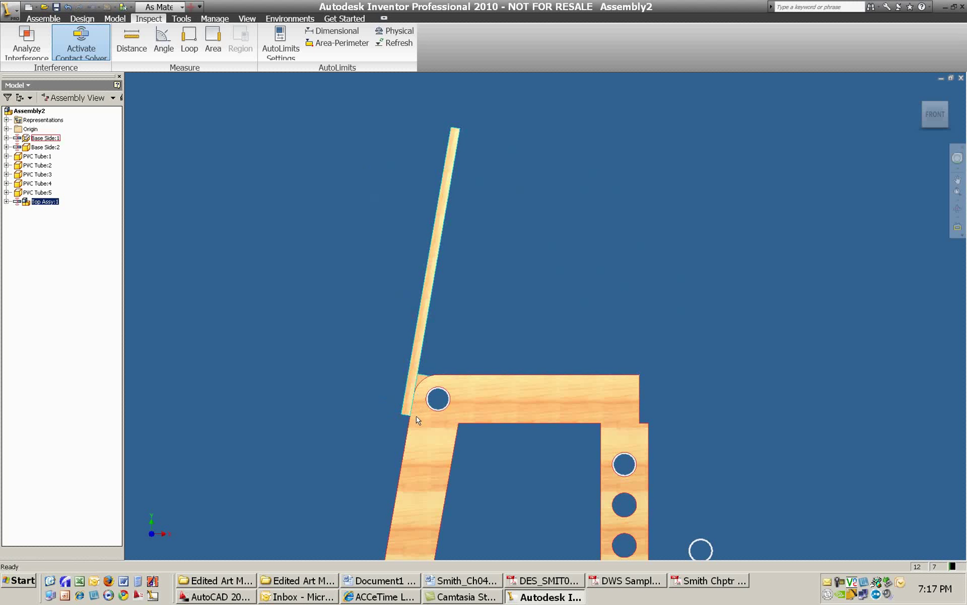
pyautogui.moveTo(434, 254); pyautogui.dragTo(534, 323)
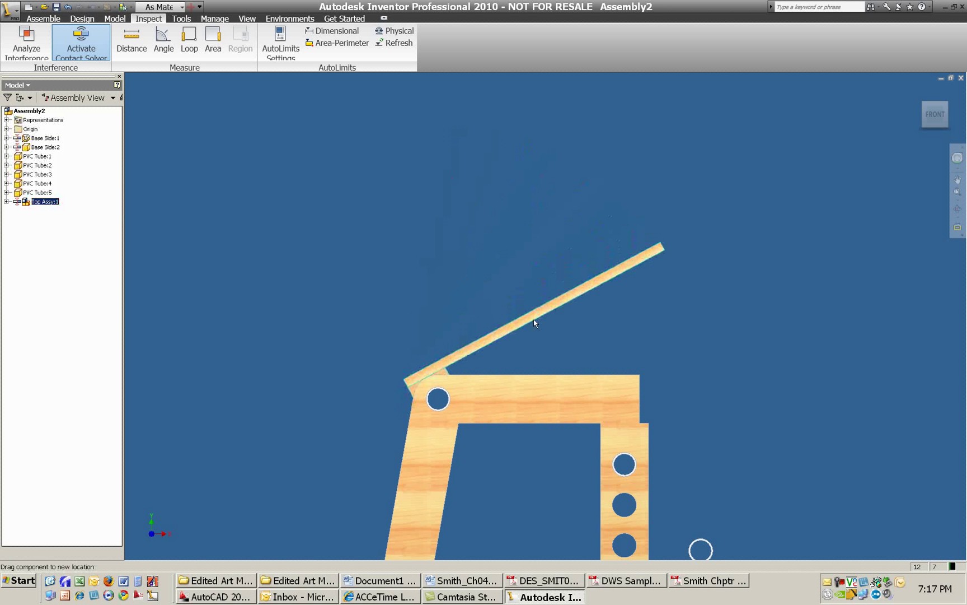
pyautogui.scroll(-2, 437, 390)
pyautogui.scroll(7, 436, 390)
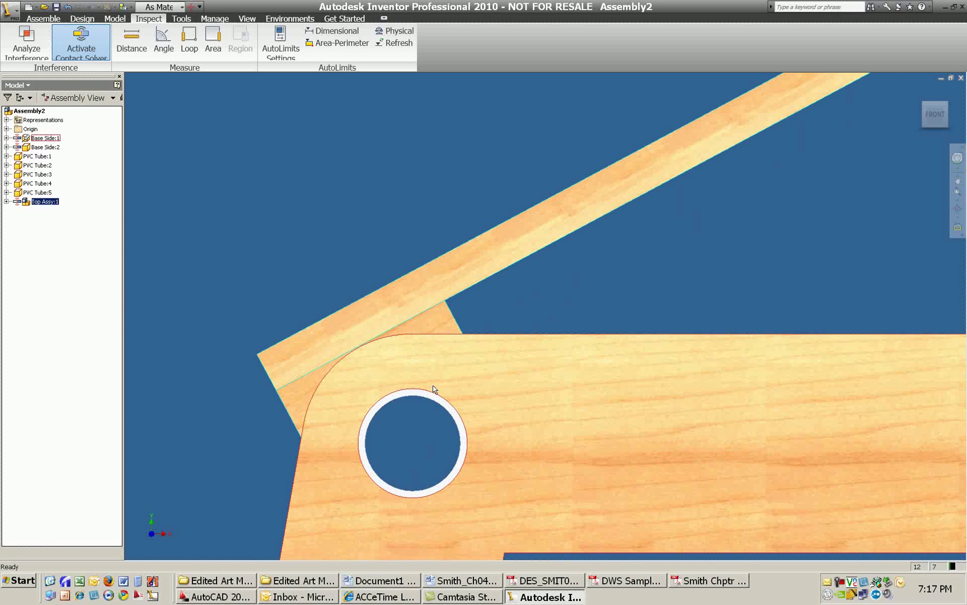
pyautogui.scroll(-1, 492, 313)
pyautogui.scroll(3, 477, 295)
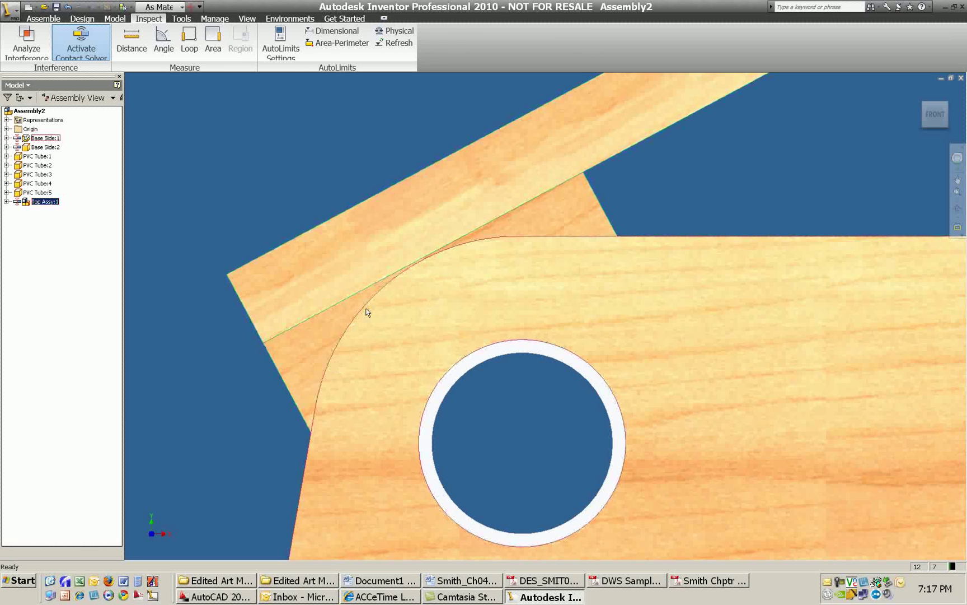
# Step: Push the tabletop steeper against the leg, return to the Home view, and leave it tilted
pyautogui.moveTo(498, 254); pyautogui.dragTo(445, 246)
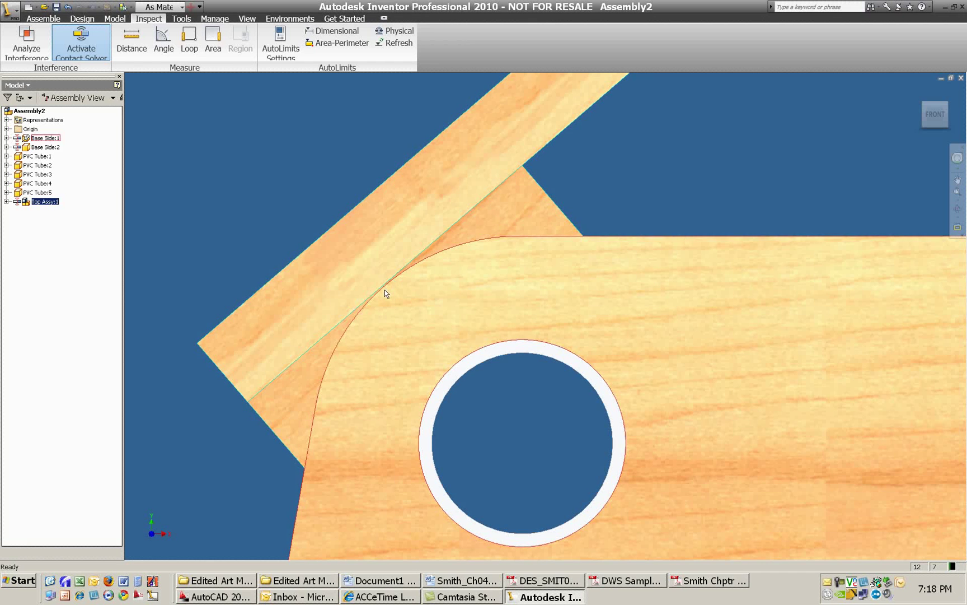
pyautogui.moveTo(385, 290); pyautogui.dragTo(934, 93)
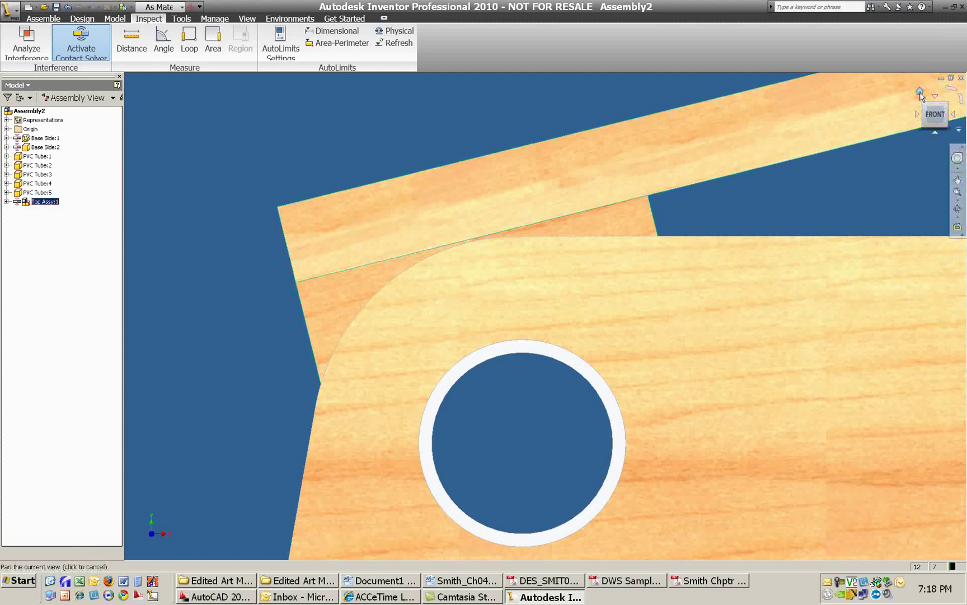
pyautogui.click(922, 98)
pyautogui.scroll(-3, 619, 297)
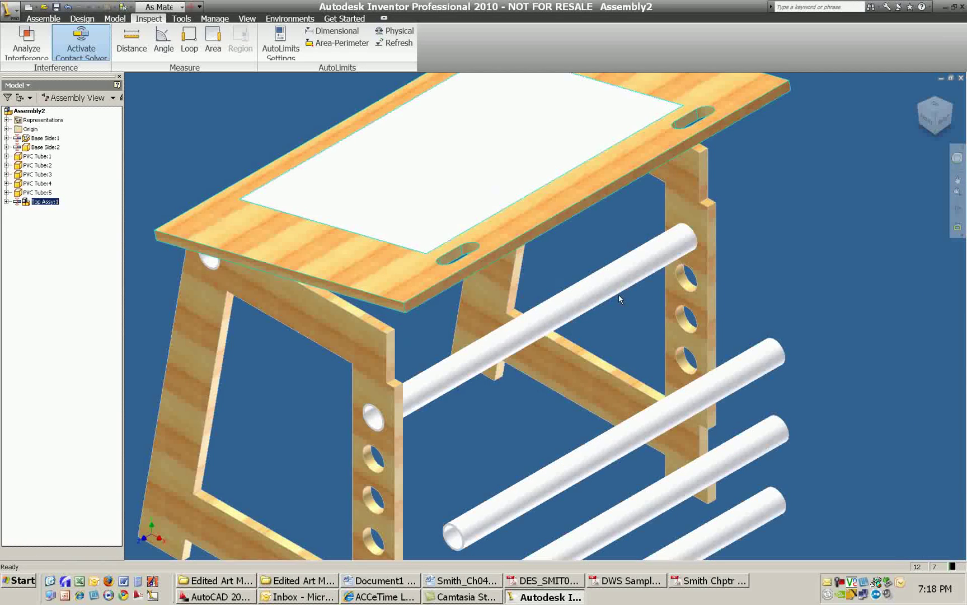
pyautogui.moveTo(499, 253); pyautogui.dragTo(545, 303)
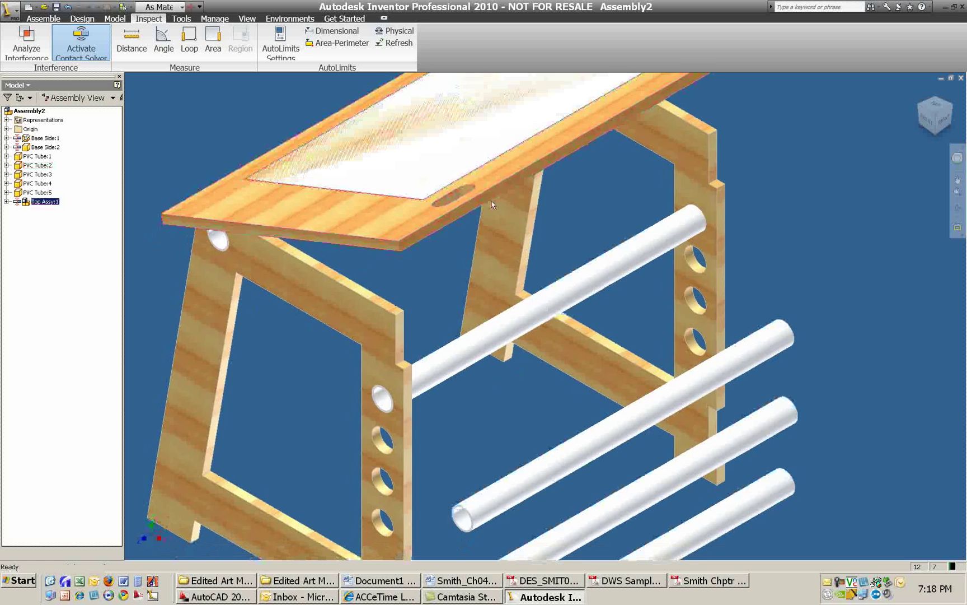